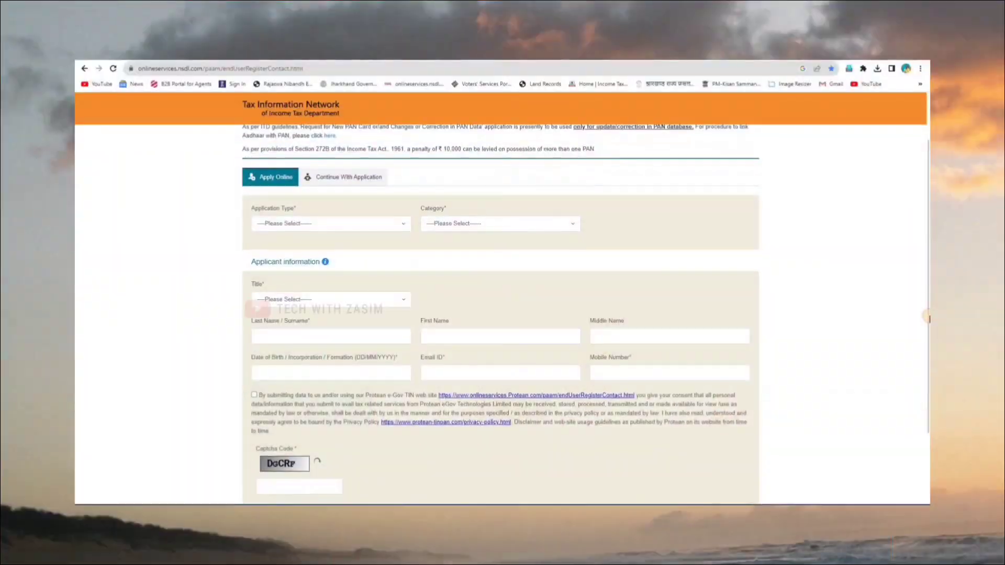
- Set the application type to Changes or Correction in existing PAN Data / Reprint of PAN Card and the category to INDIVIDUAL
scroll(929, 306, "up", 2)
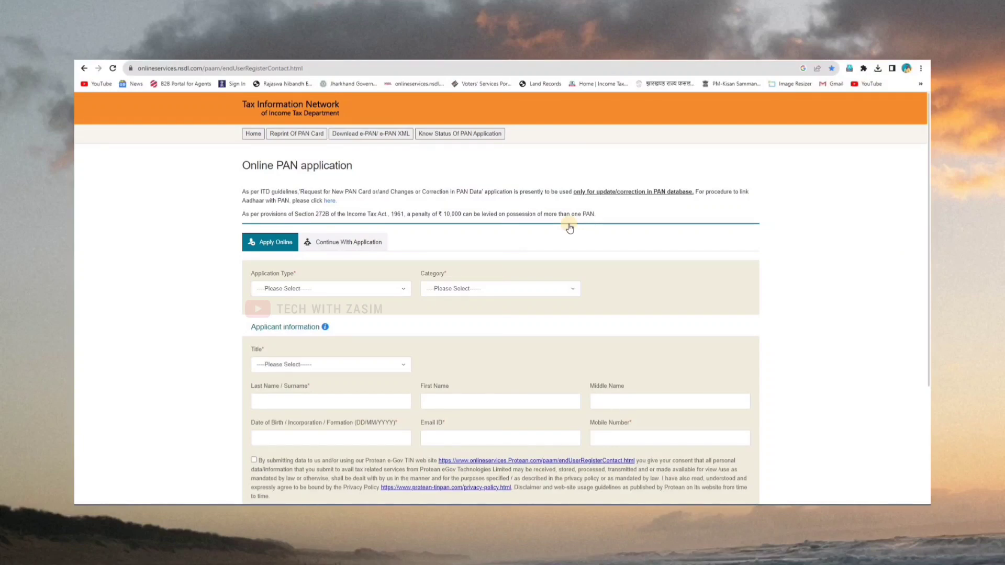
scroll(928, 314, "down", 1)
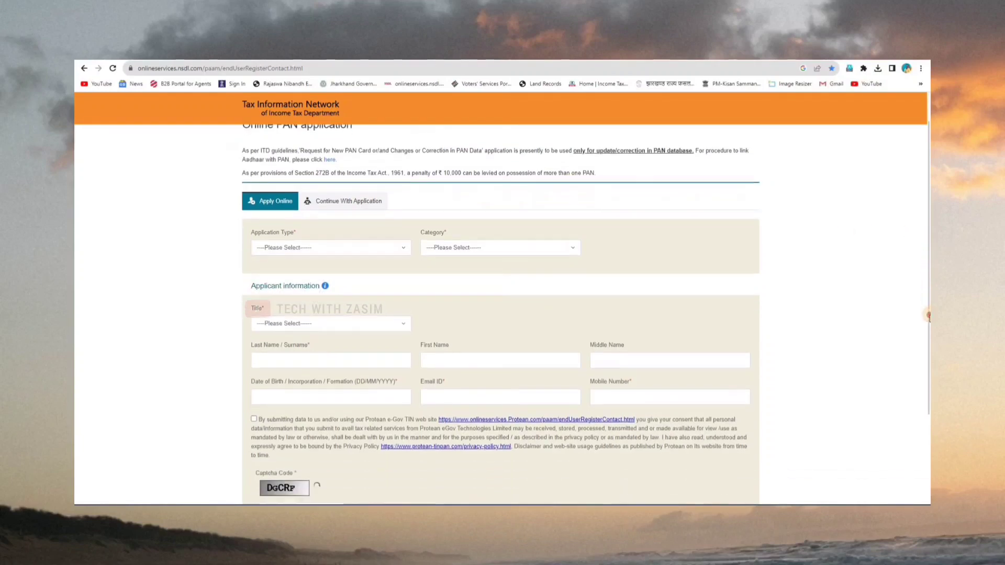
scroll(928, 316, "down", 1)
scroll(928, 272, "up", 2)
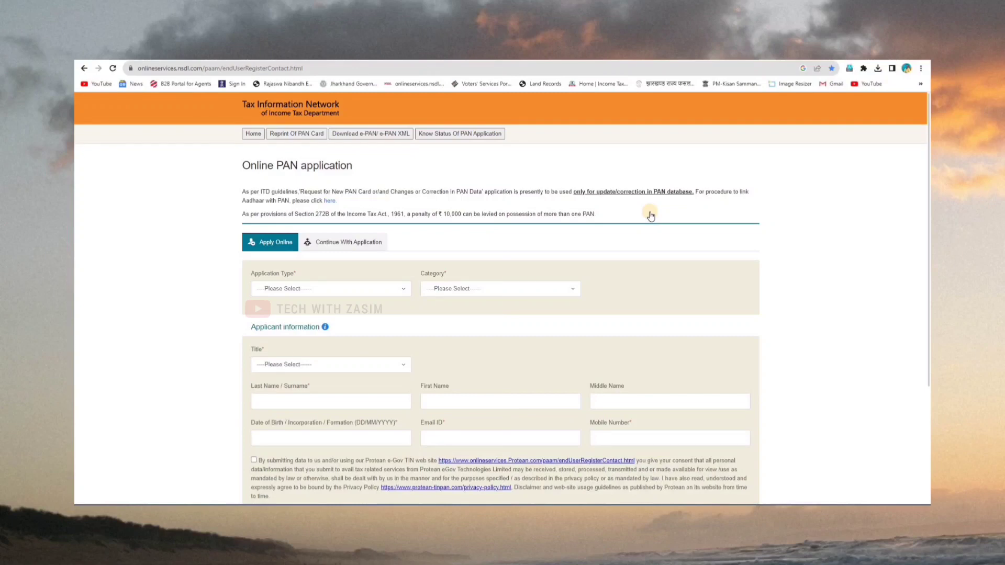
left_click(286, 291)
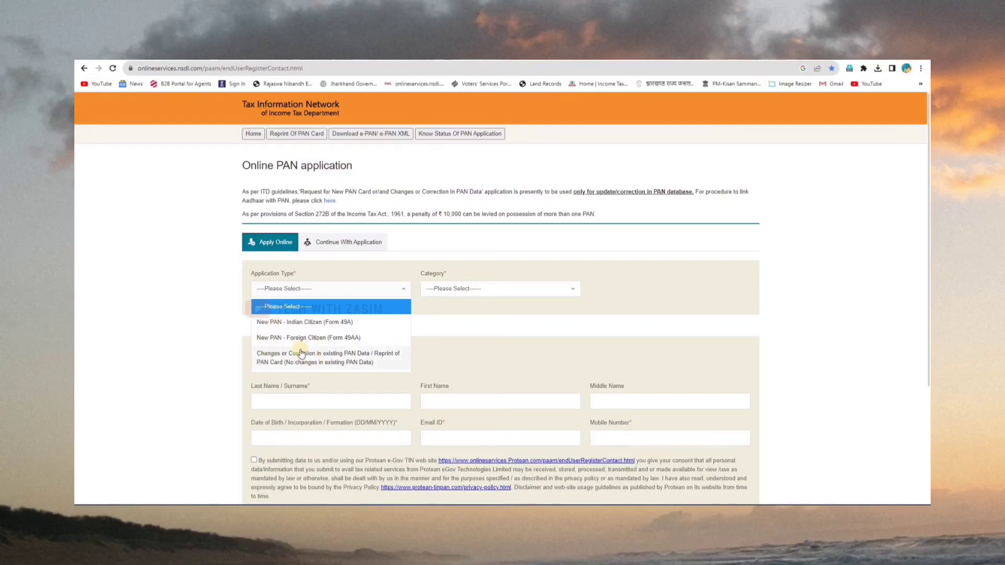
left_click(347, 366)
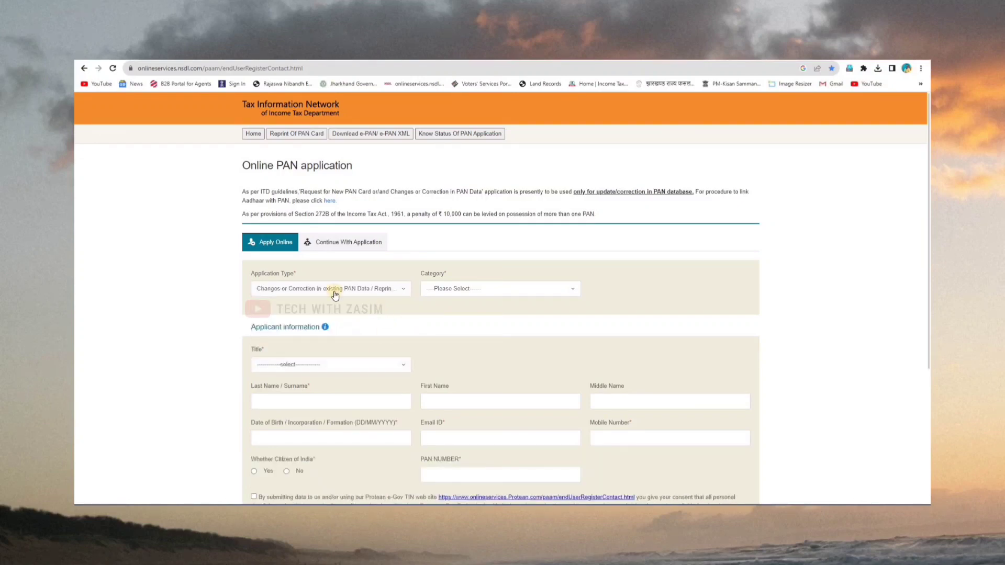
left_click(444, 294)
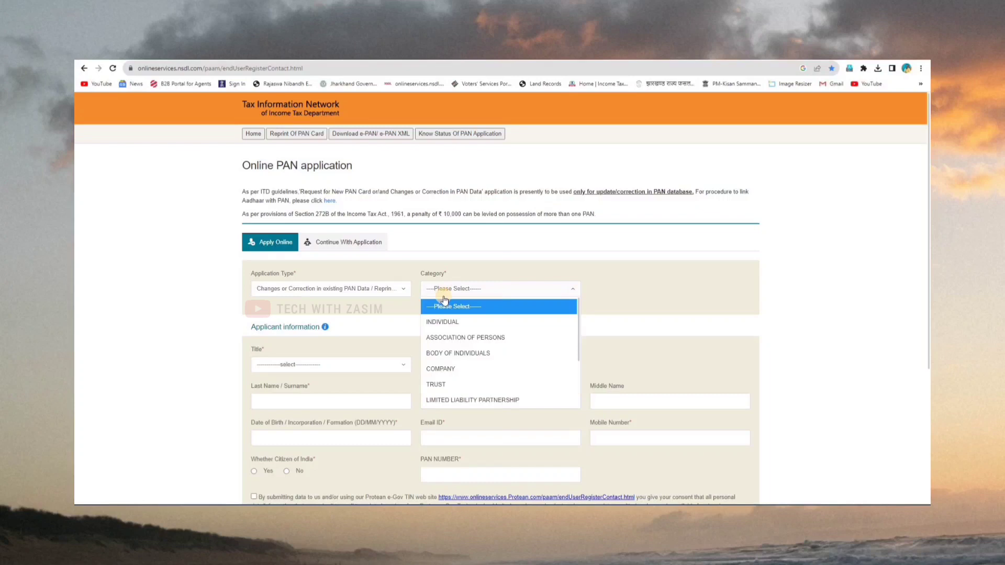
left_click(453, 322)
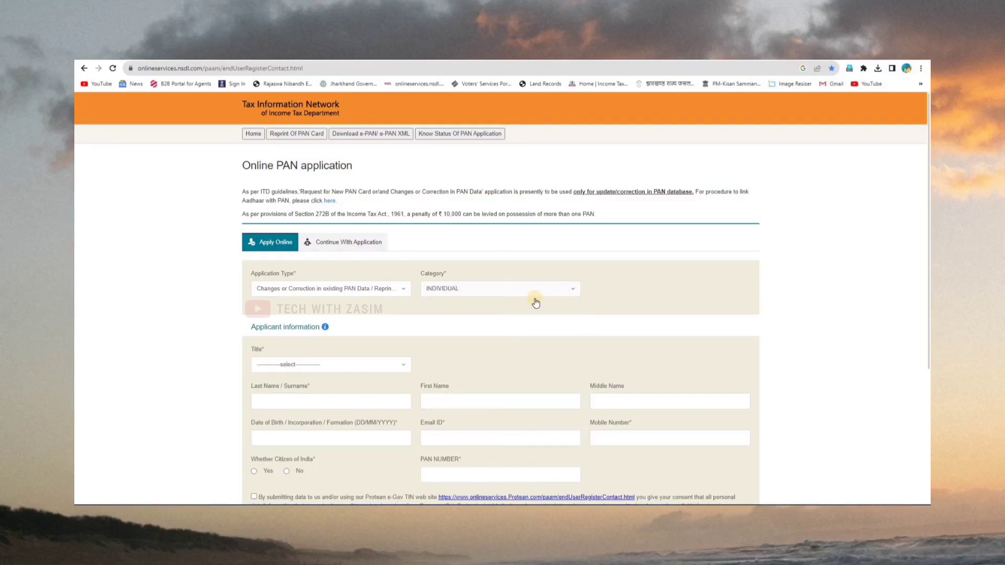
- Set the applicant's title to Shri and go through the surname, first name and middle name fields
scroll(929, 253, "down", 2)
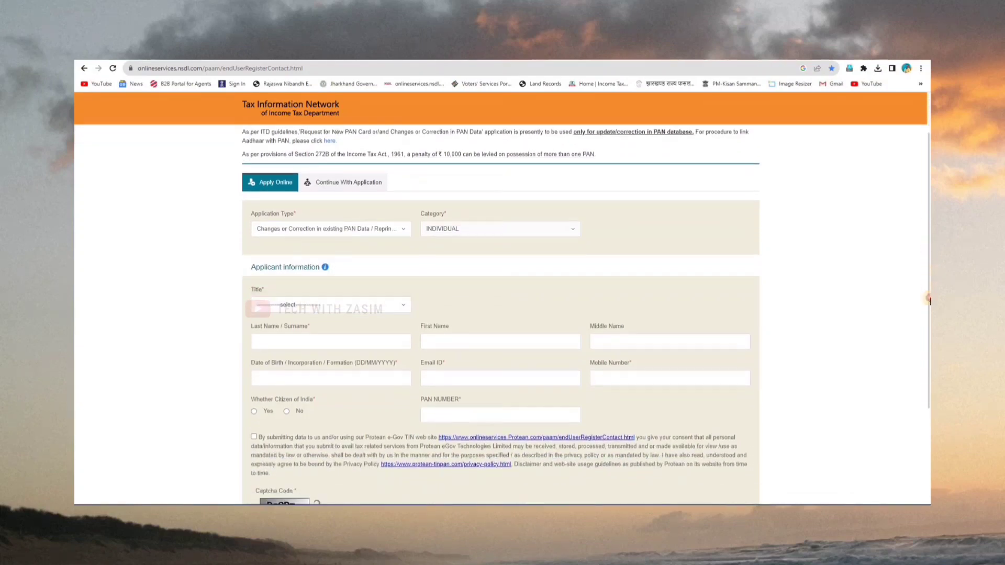
left_click(349, 274)
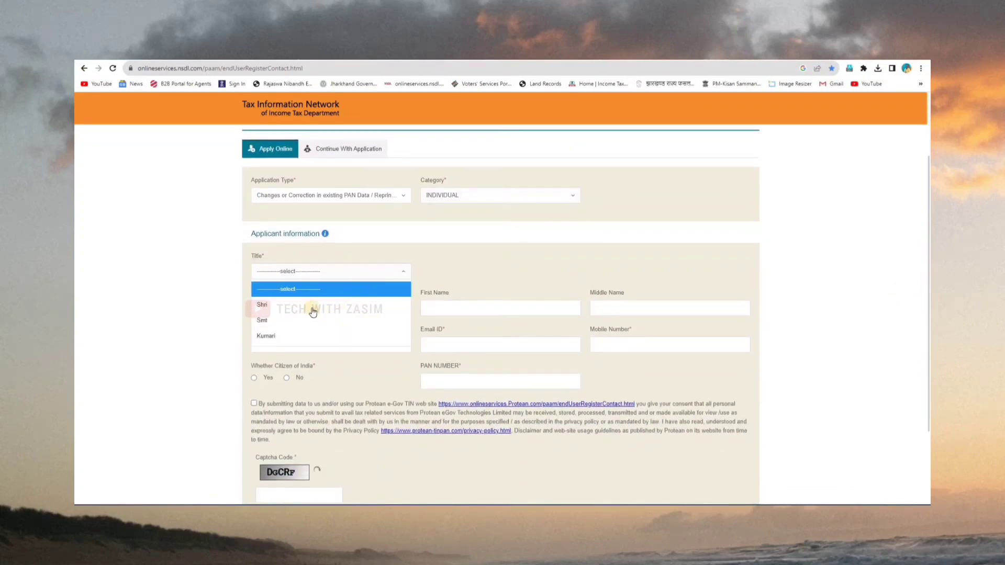
left_click(305, 309)
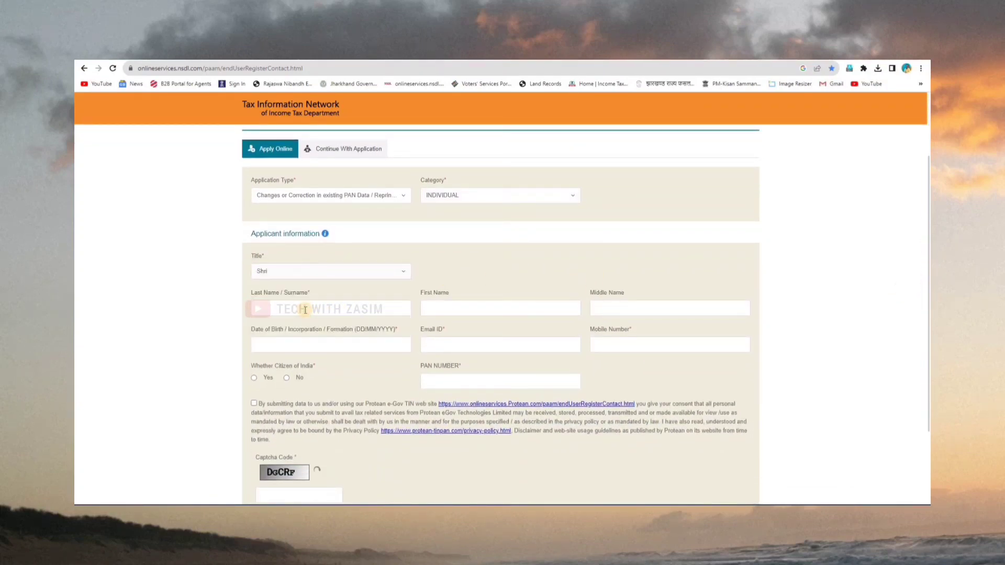
left_click(314, 310)
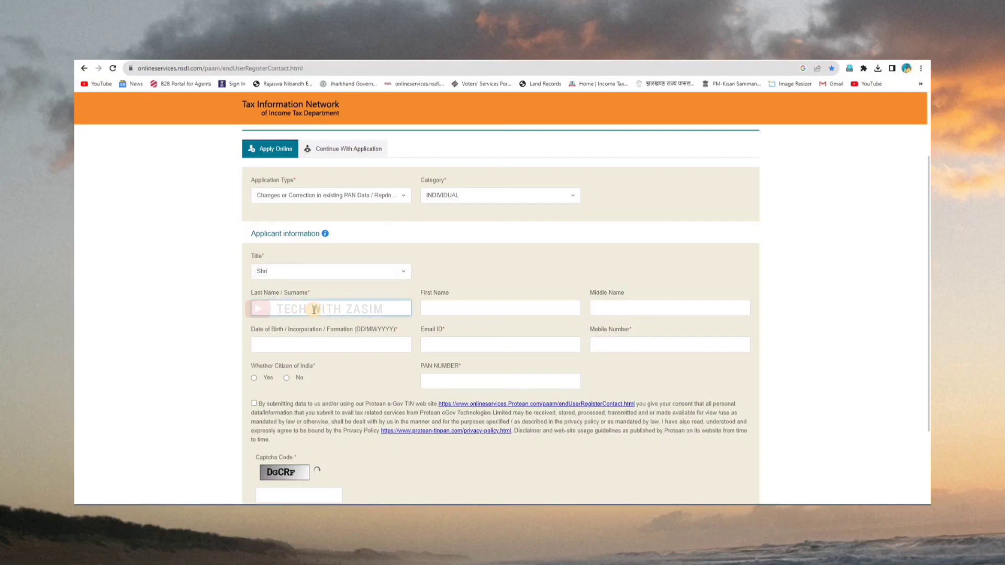
left_click(428, 303)
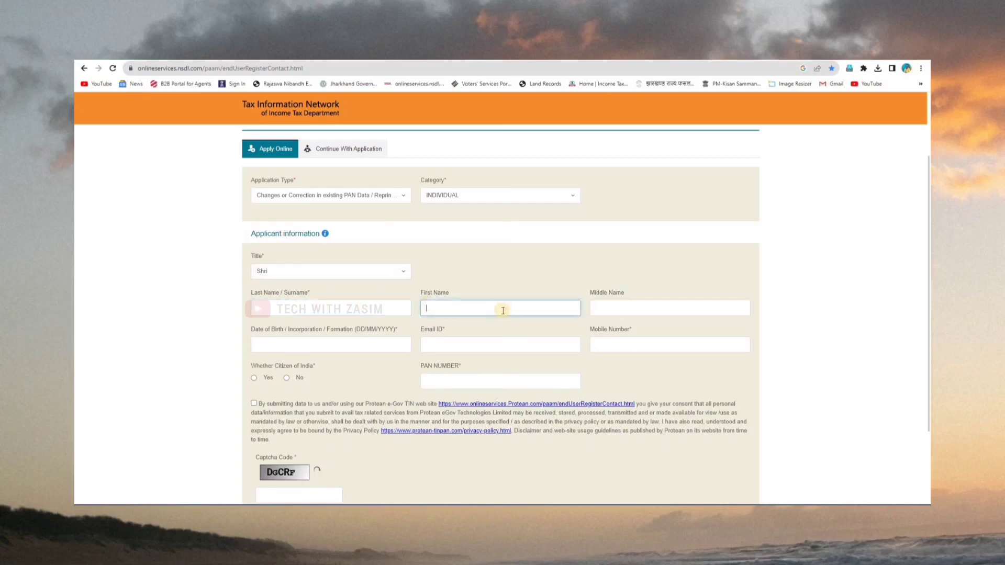
left_click(615, 308)
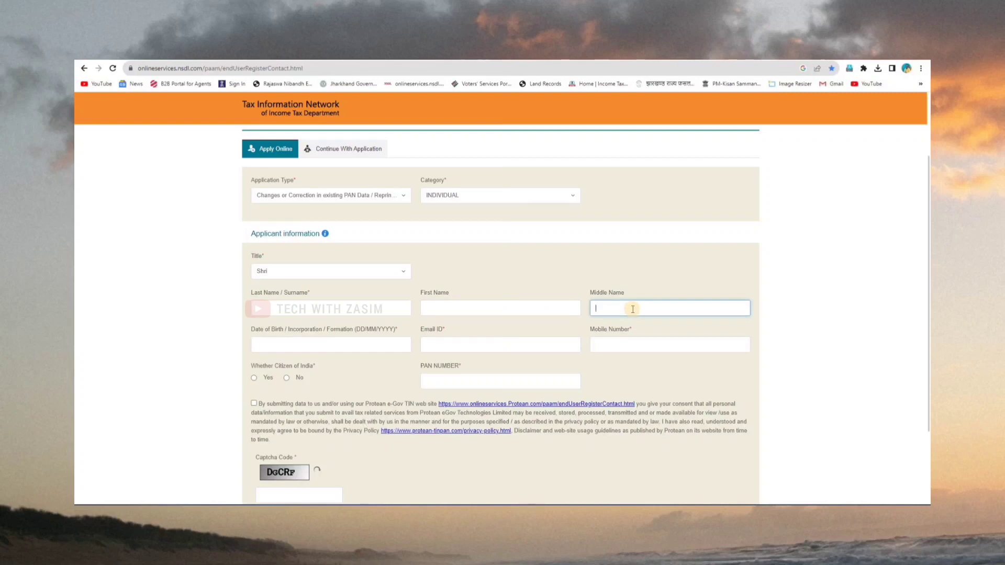
- Look at the year choices for the date of birth and go through the email ID and mobile number fields
left_click(348, 346)
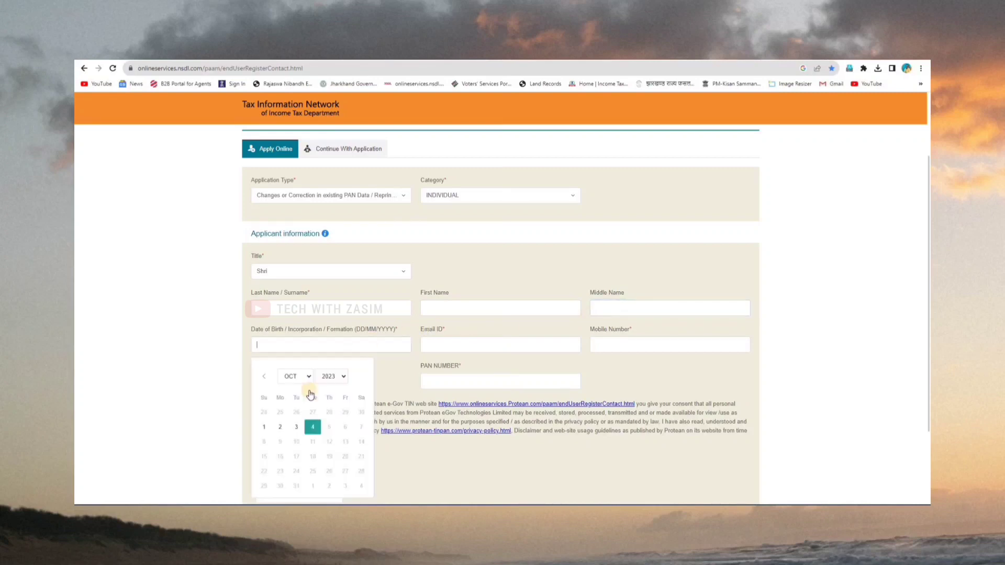
left_click(335, 382)
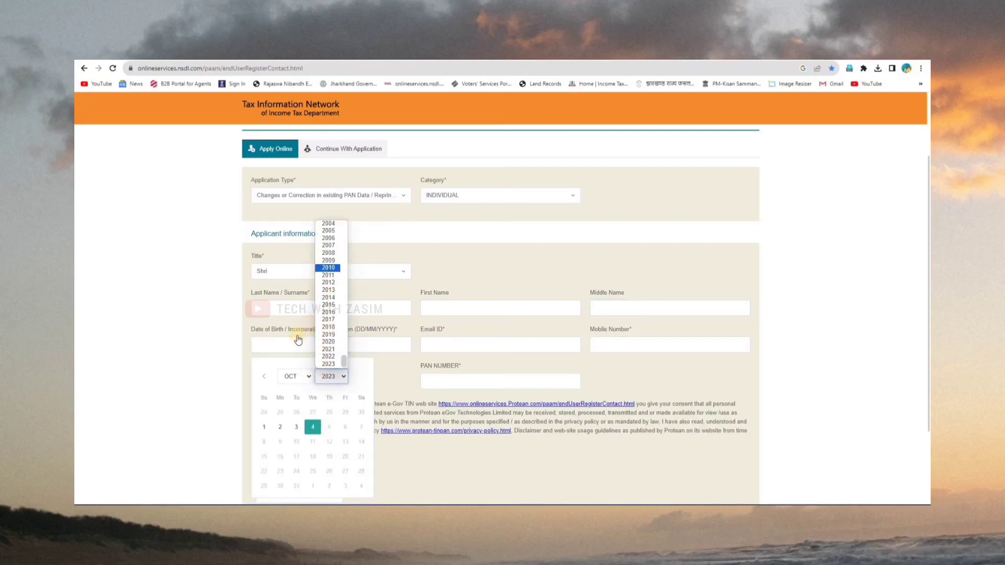
left_click(342, 348)
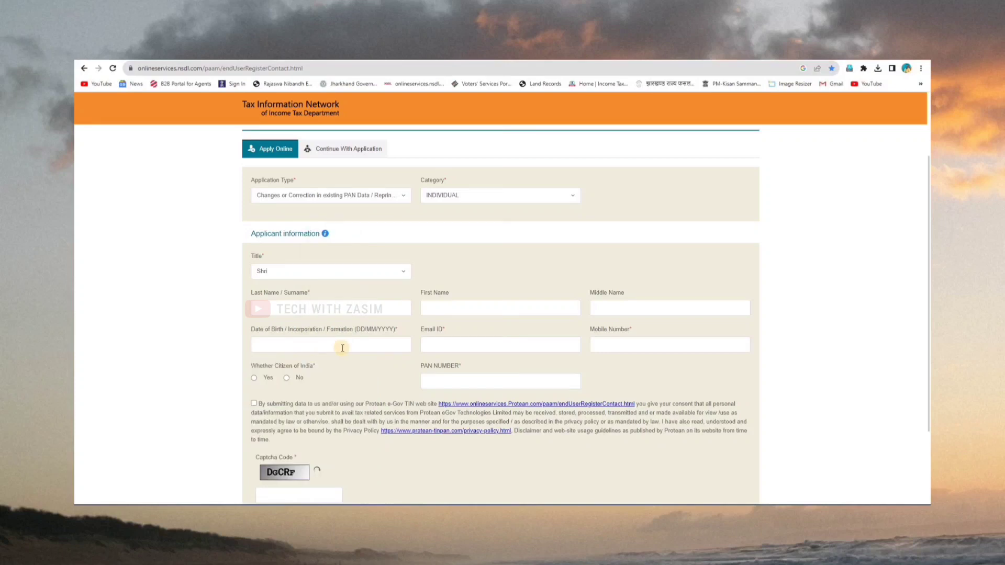
left_click(428, 345)
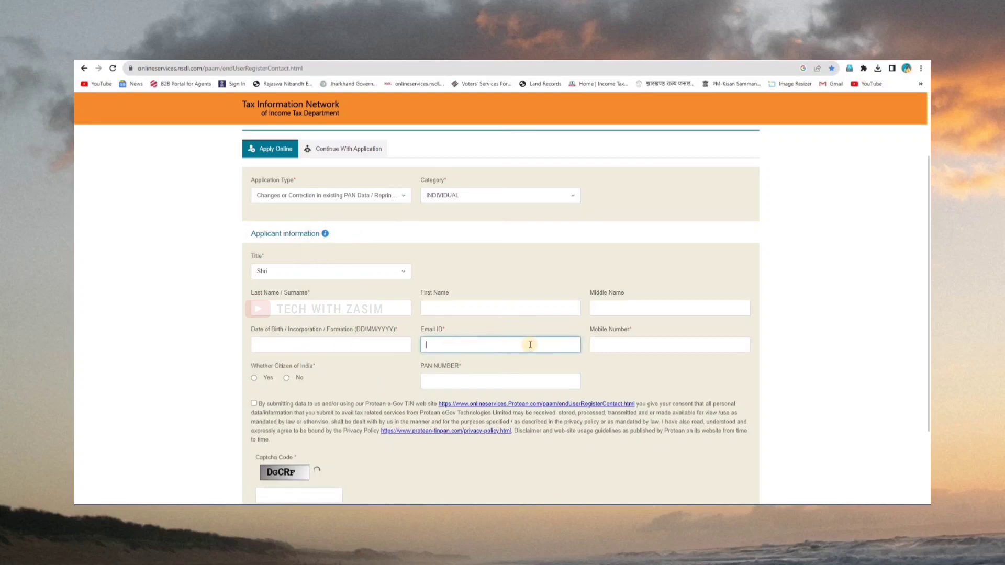
left_click(661, 347)
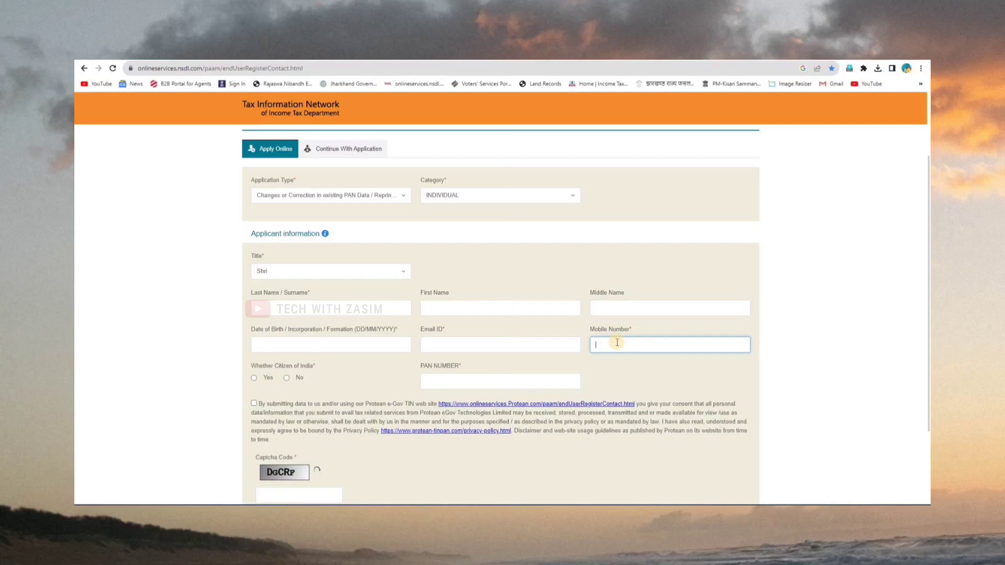
- Mark the applicant as a citizen of India and go to the PAN number field
left_click(286, 377)
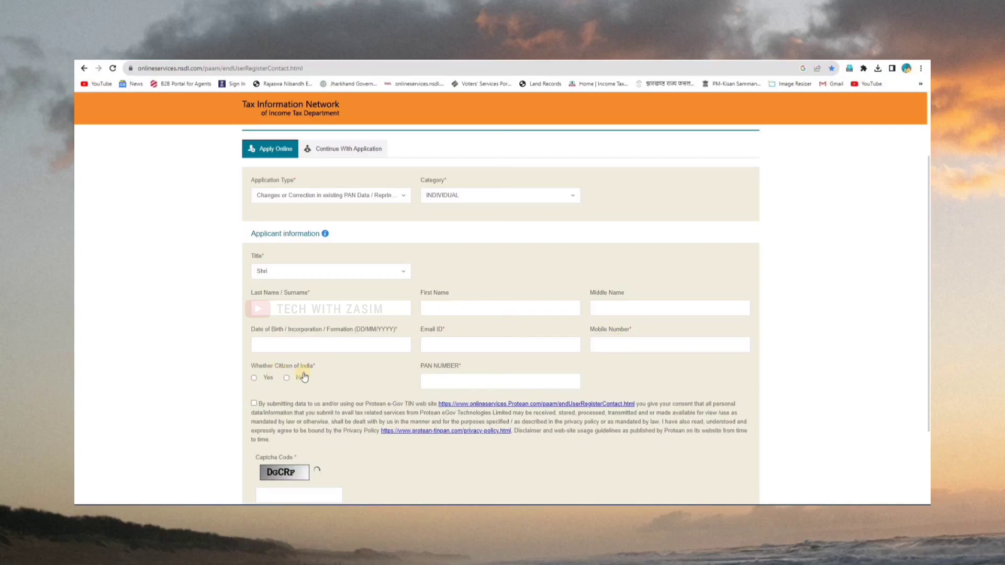
left_click(255, 379)
left_click(454, 382)
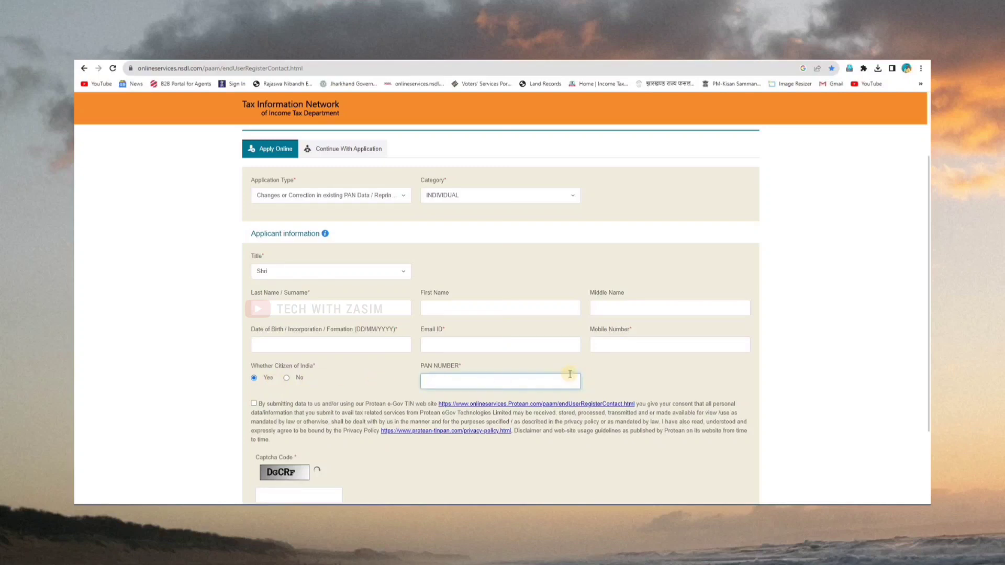
- Accept the data submission consent and submit the applicant information form
scroll(695, 303, "down", 2)
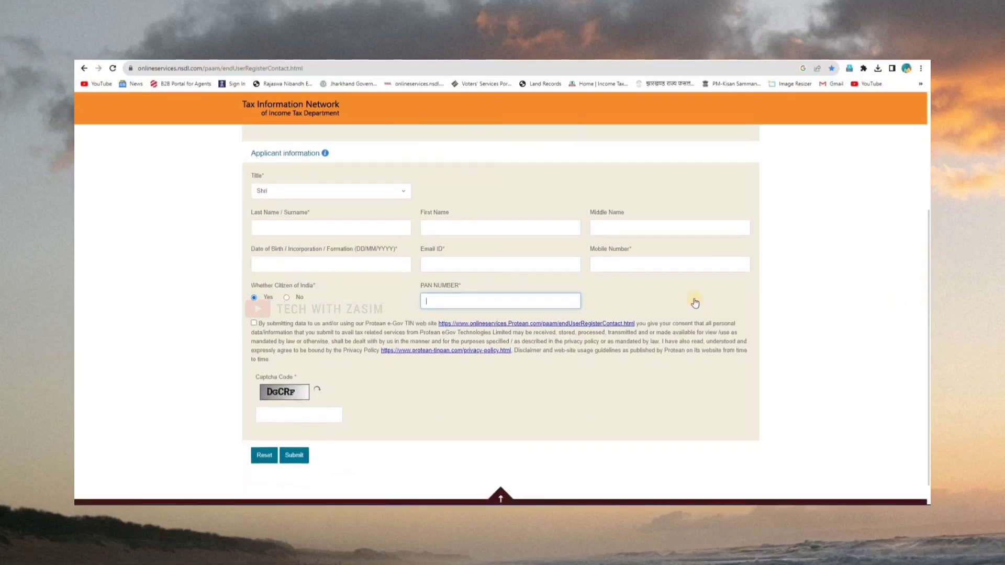
left_click(254, 324)
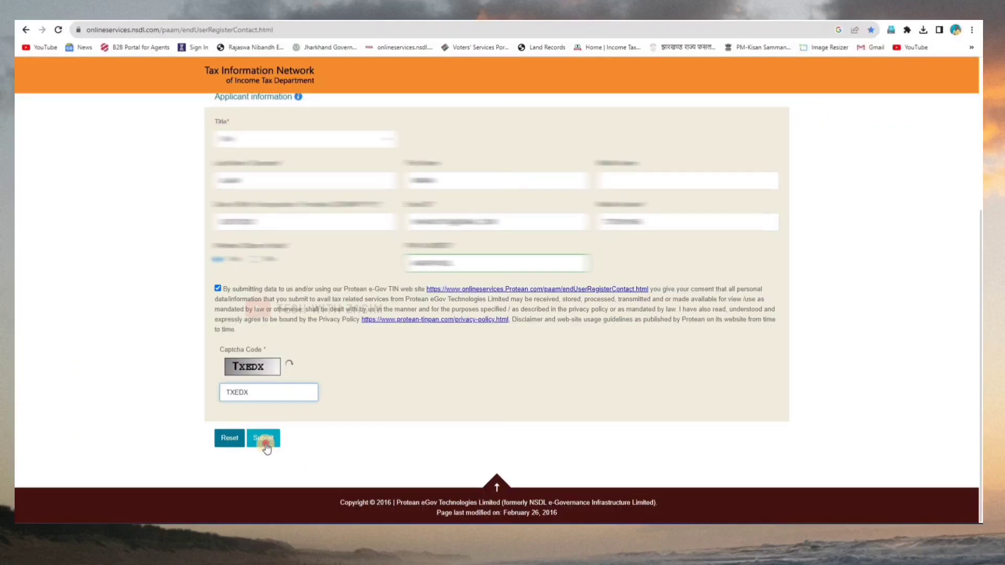
left_click(265, 442)
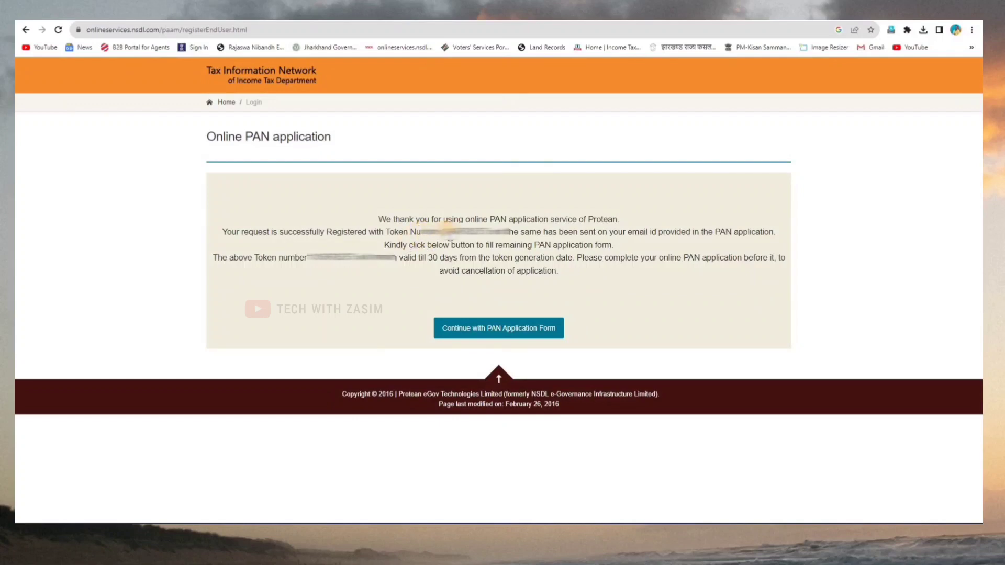
- Point out the registered token number and continue with the PAN application form
left_click_drag(445, 230, 488, 248)
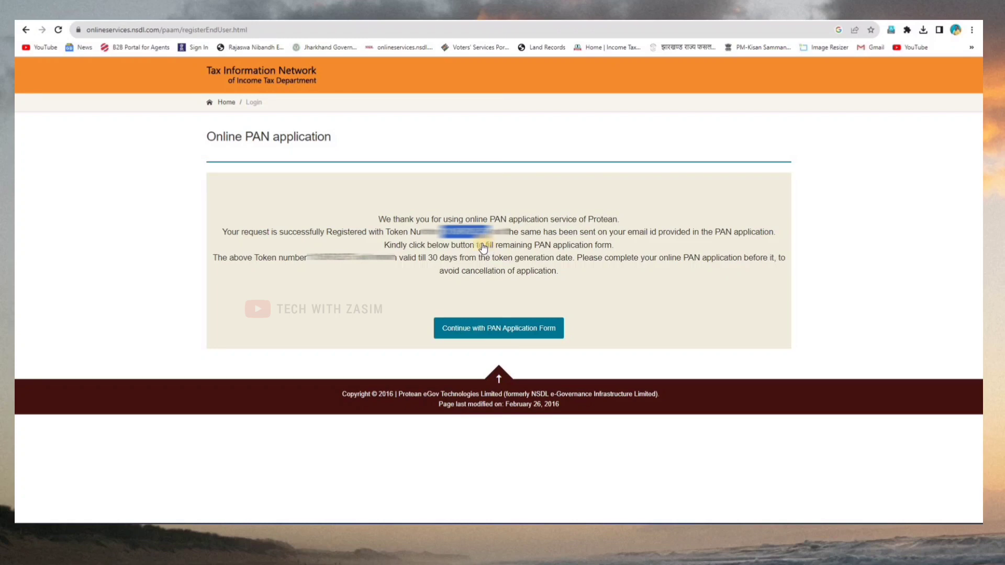
left_click(420, 277)
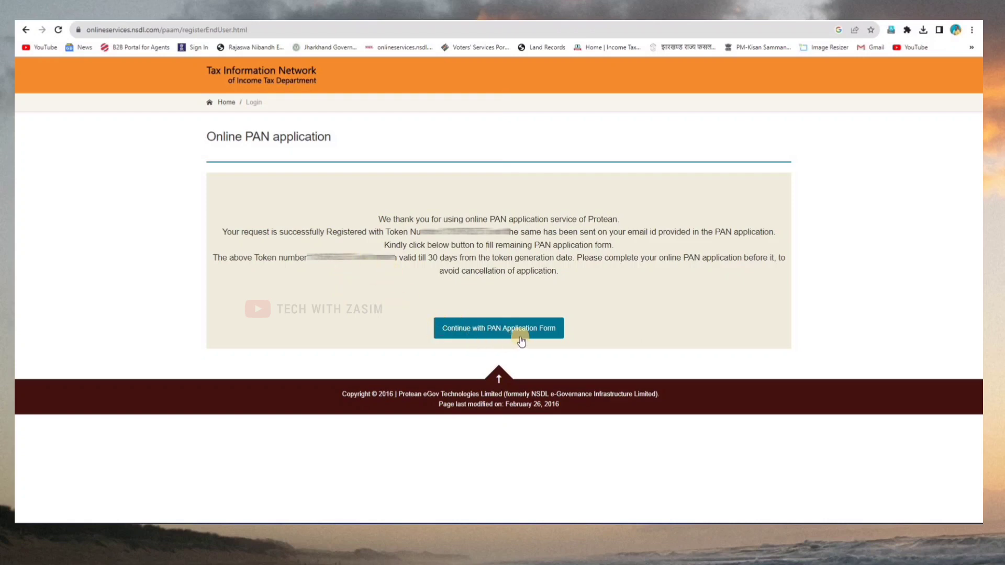
left_click(504, 328)
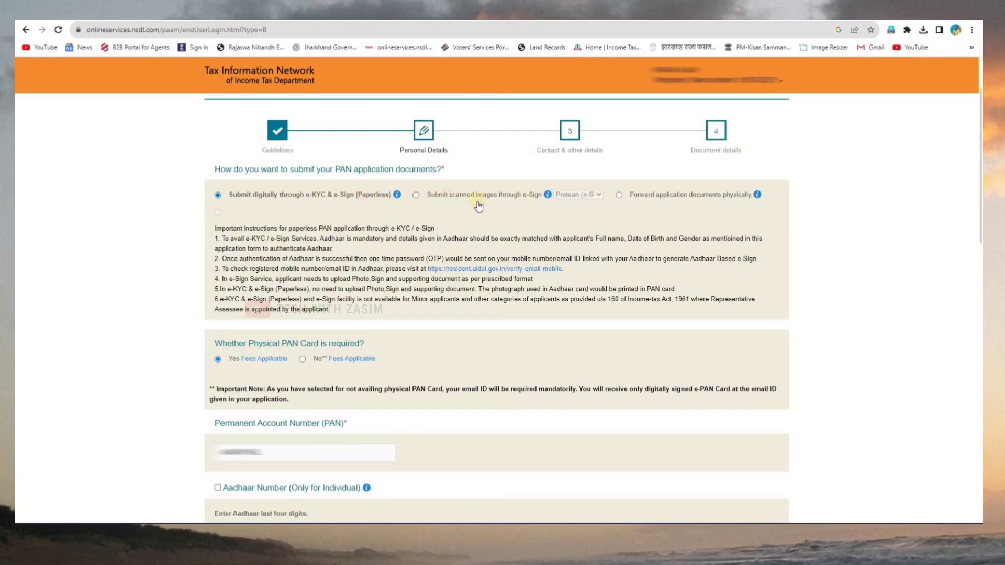
- Choose to submit scanned images through e-Sign and check the physical PAN card requirement option
left_click(415, 195)
scroll(242, 128, "down", 4)
mouse_move(242, 129)
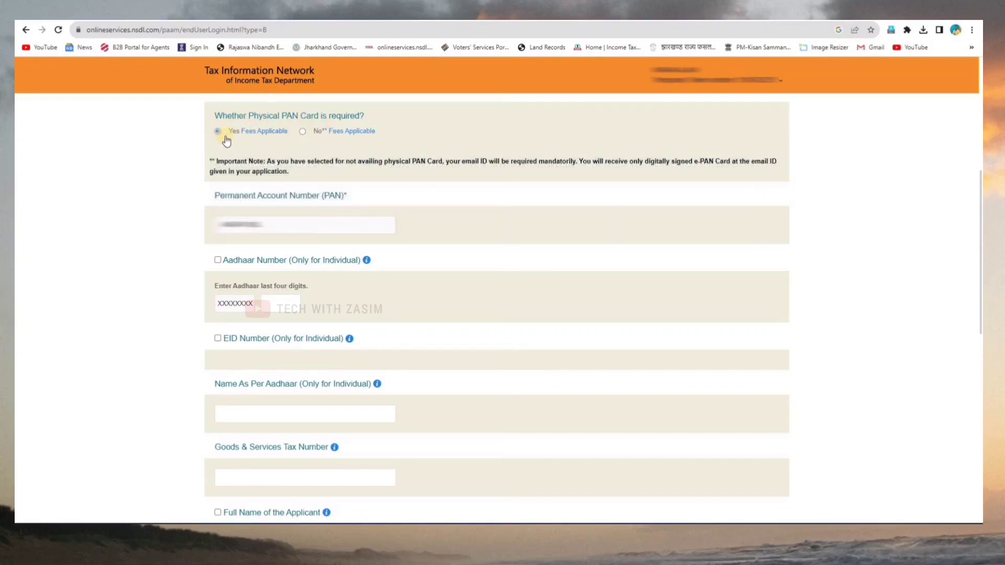
mouse_move(272, 135)
- Set the applicant's gender to Male in the personal details
left_click_drag(981, 296, 980, 376)
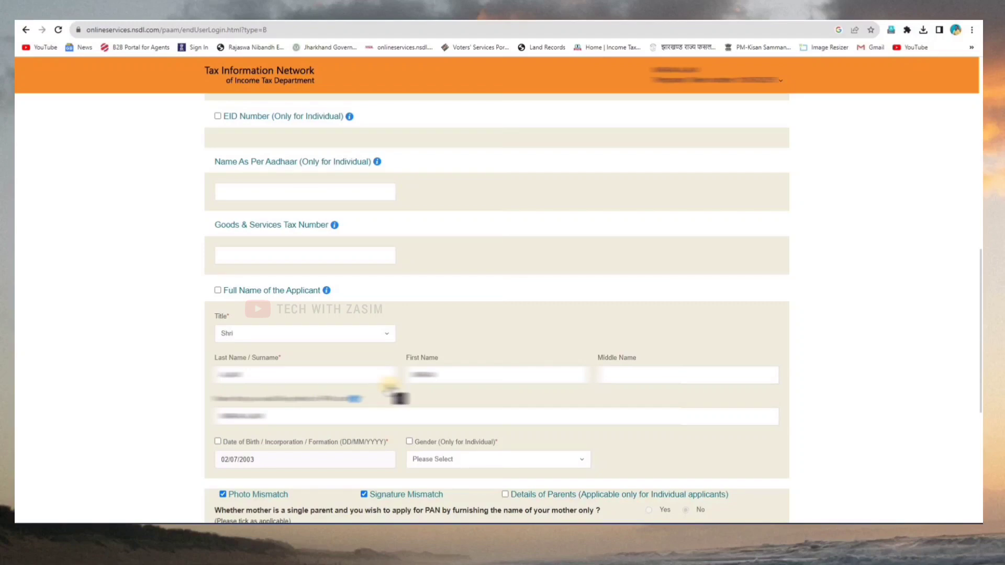
scroll(391, 265, "down", 4)
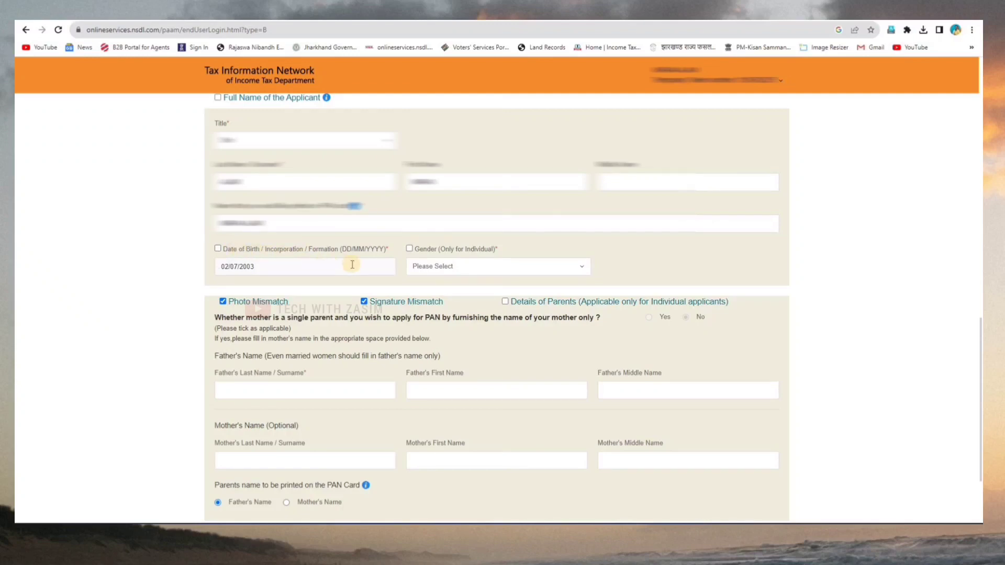
left_click(451, 266)
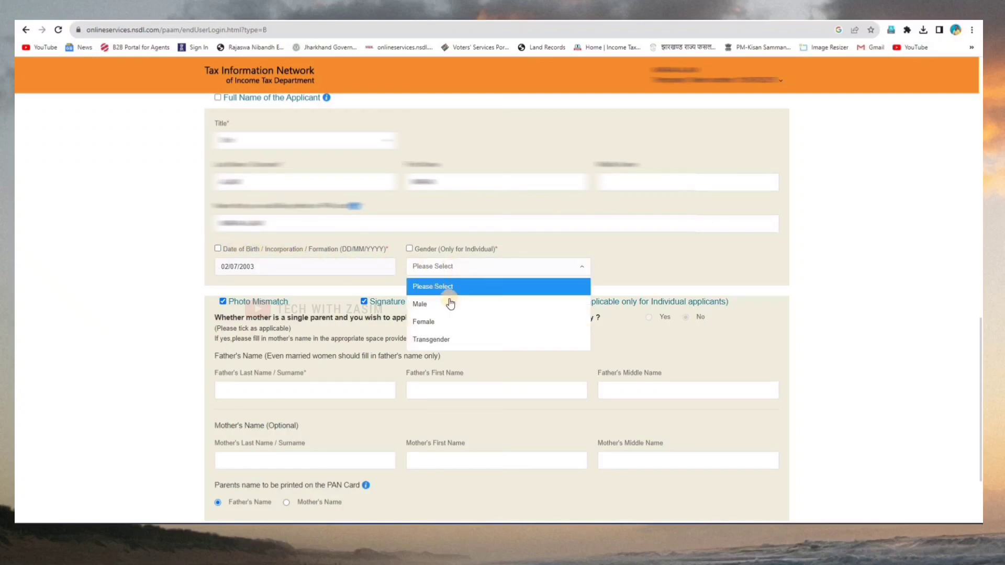
left_click(442, 303)
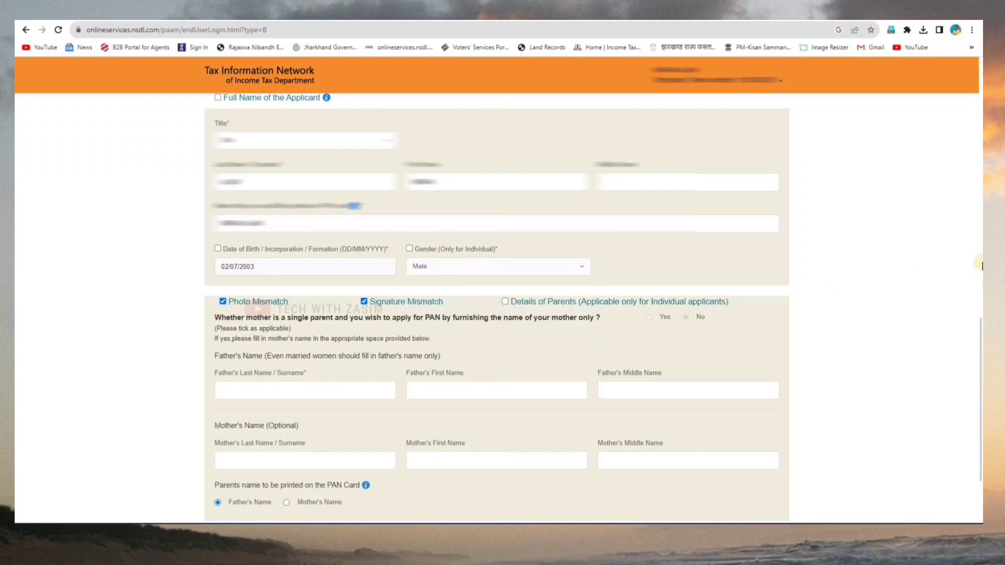
- Go through the father's surname and first name fields and the mother's surname field in the parents' details
scroll(606, 293, "down", 2)
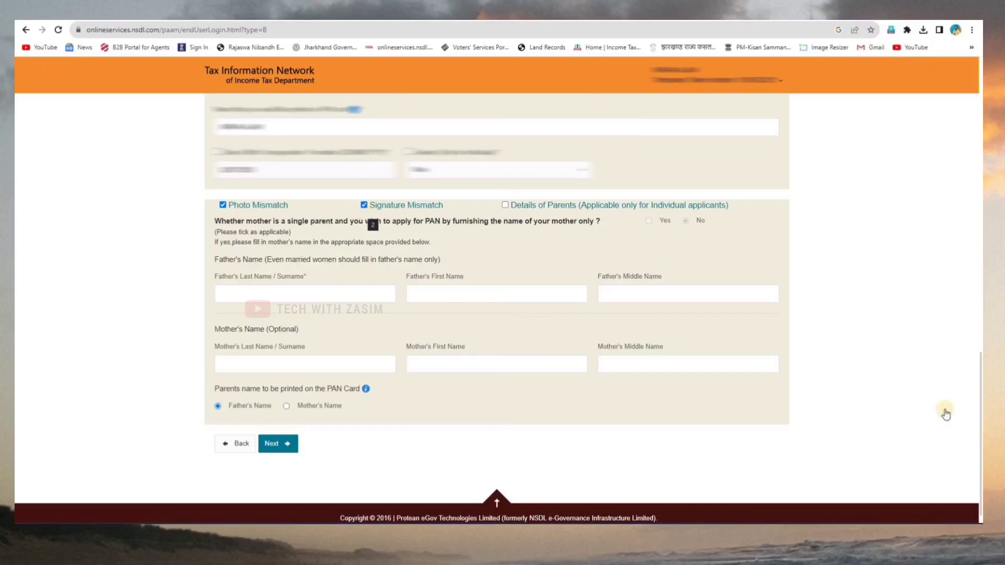
left_click(286, 293)
left_click(434, 296)
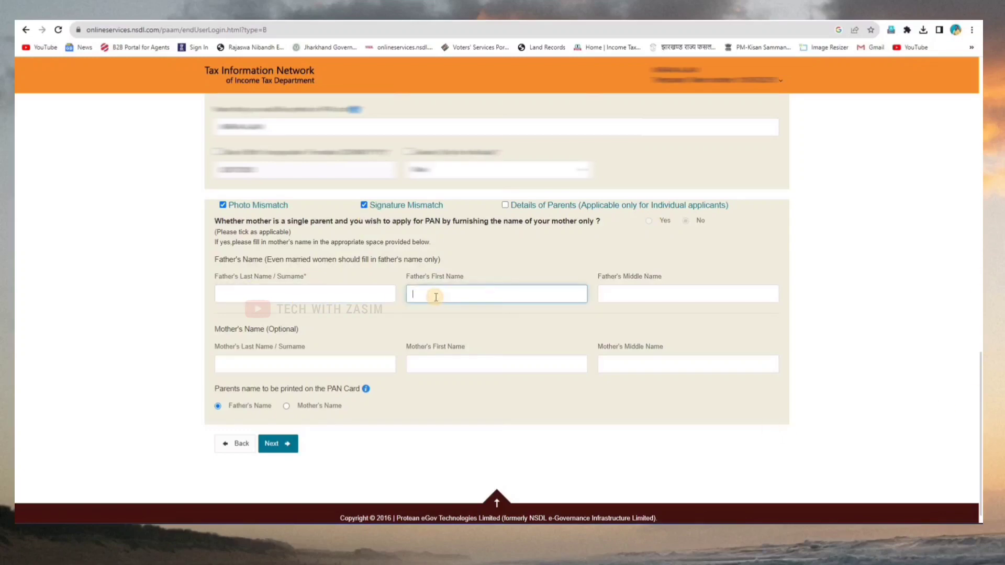
left_click(275, 366)
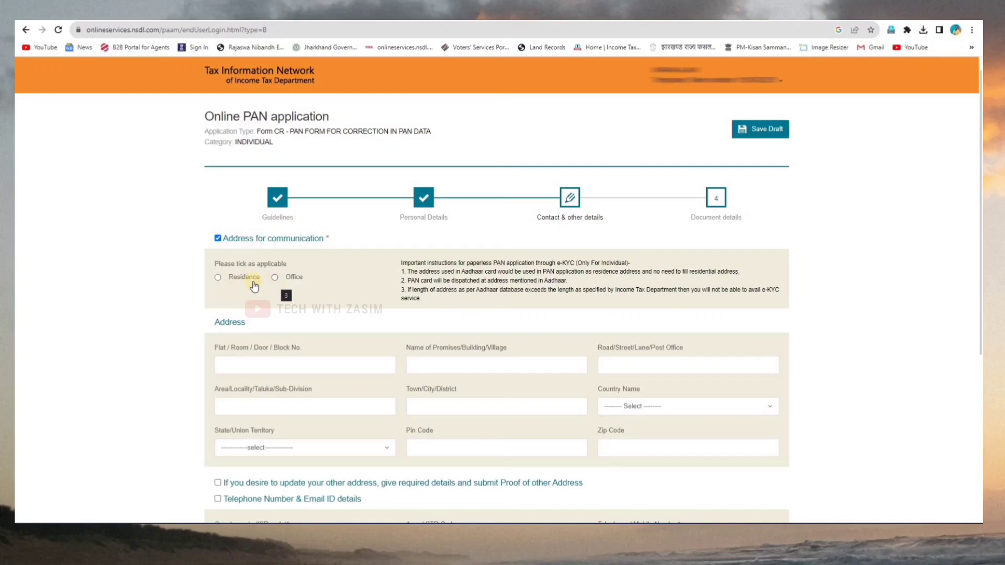
- Mark the address for communication as Residence
left_click(217, 278)
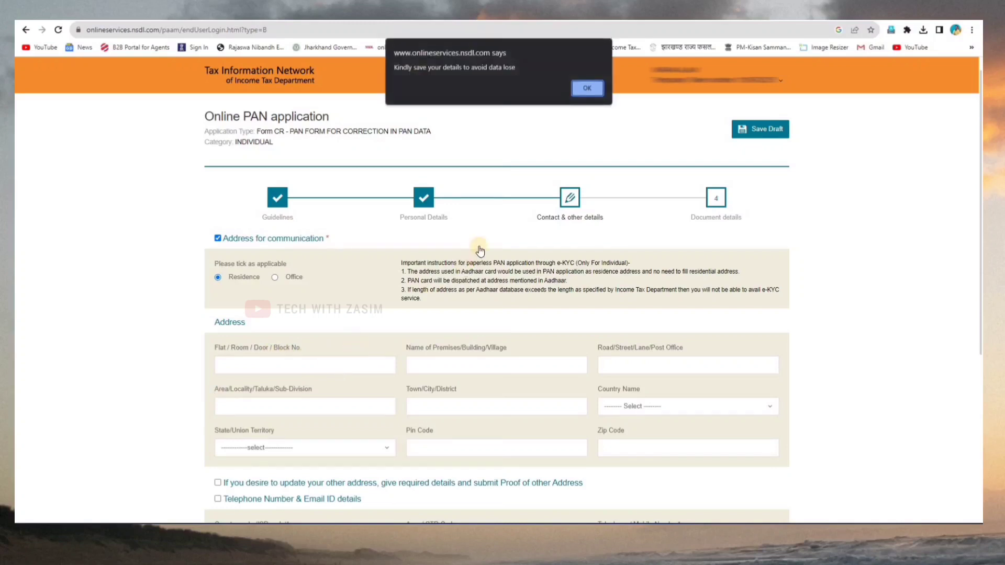
- Set the country to INDIA and the state to JHARKHAND in the communication address
key("Return")
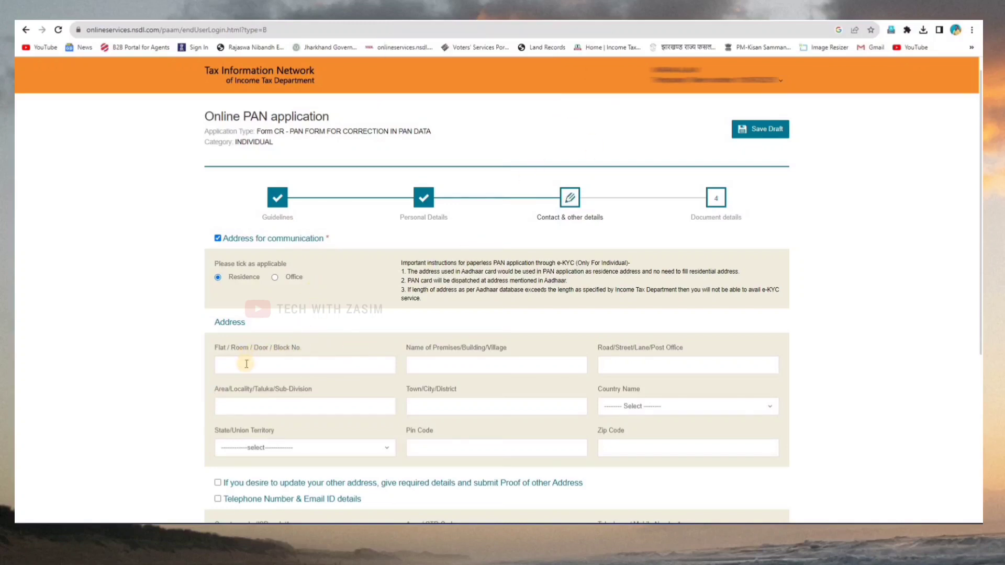
left_click(628, 409)
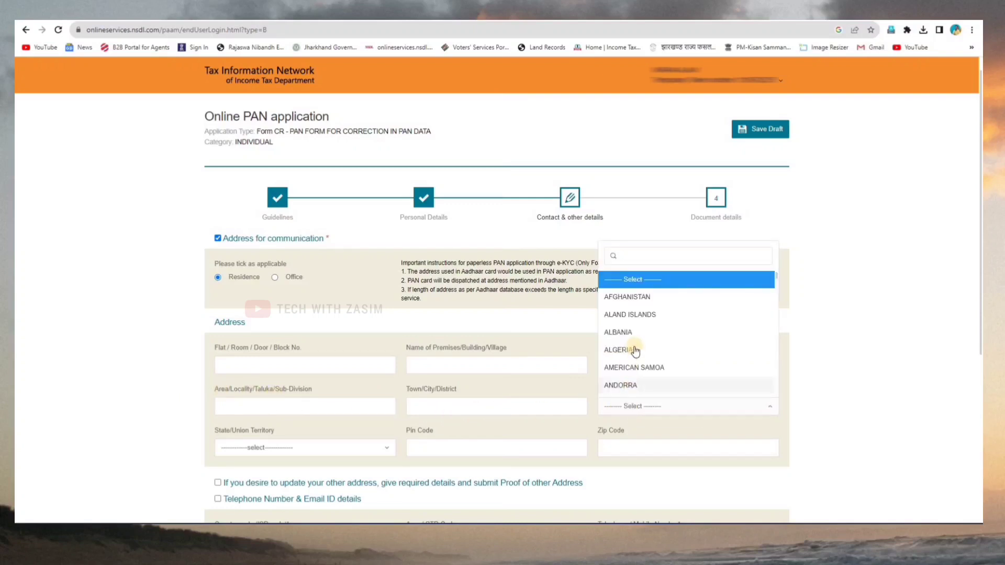
type("in")
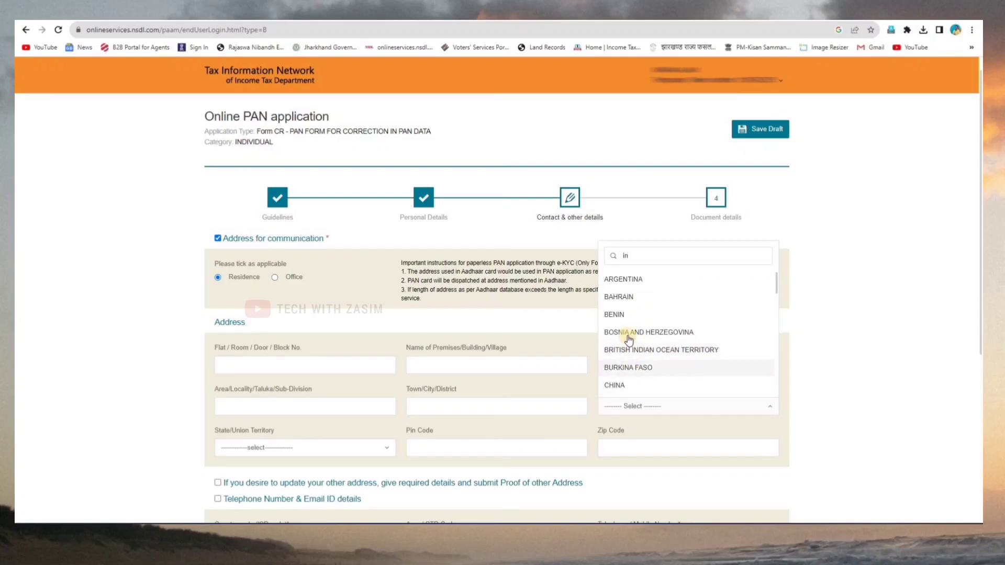
type("d")
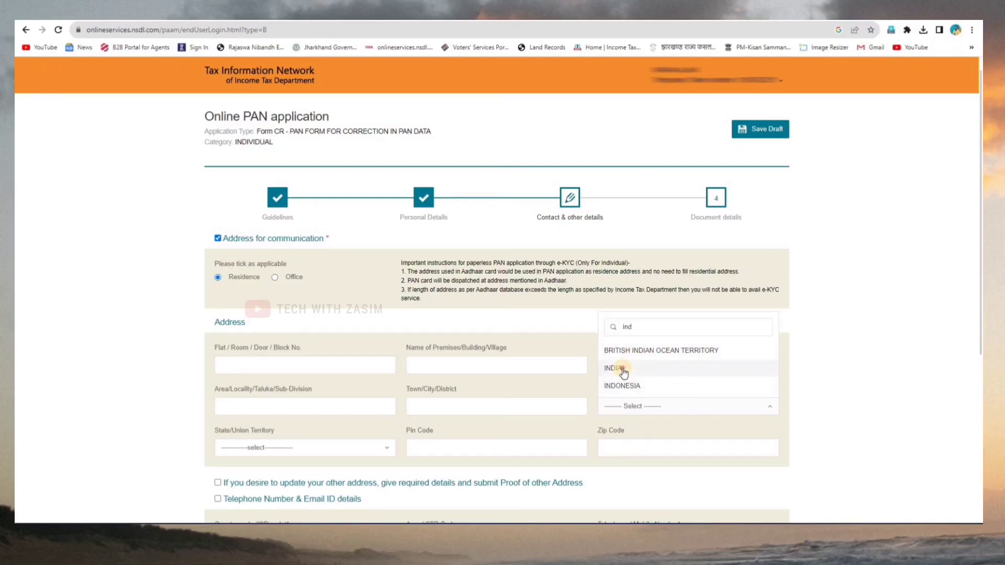
left_click(625, 365)
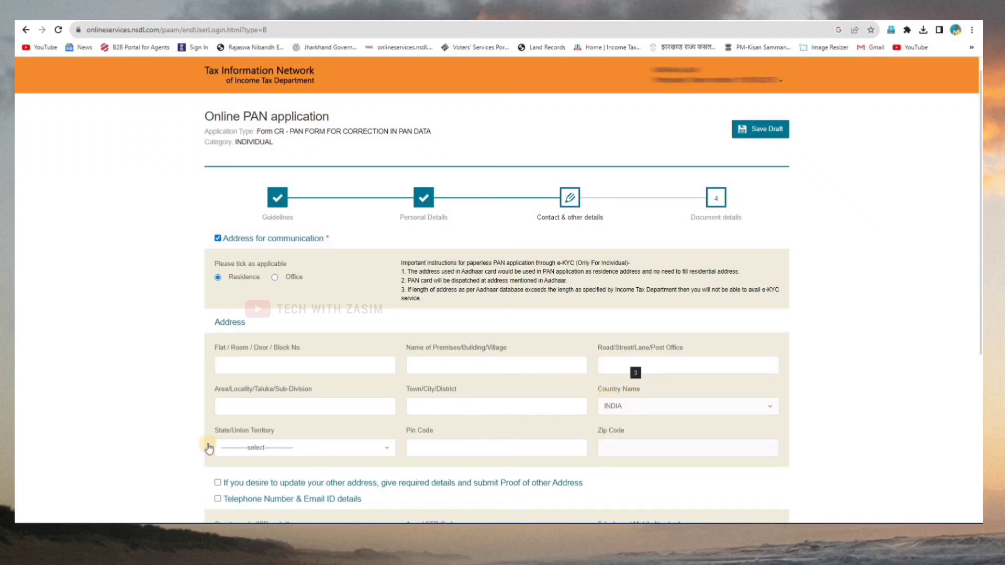
left_click(240, 451)
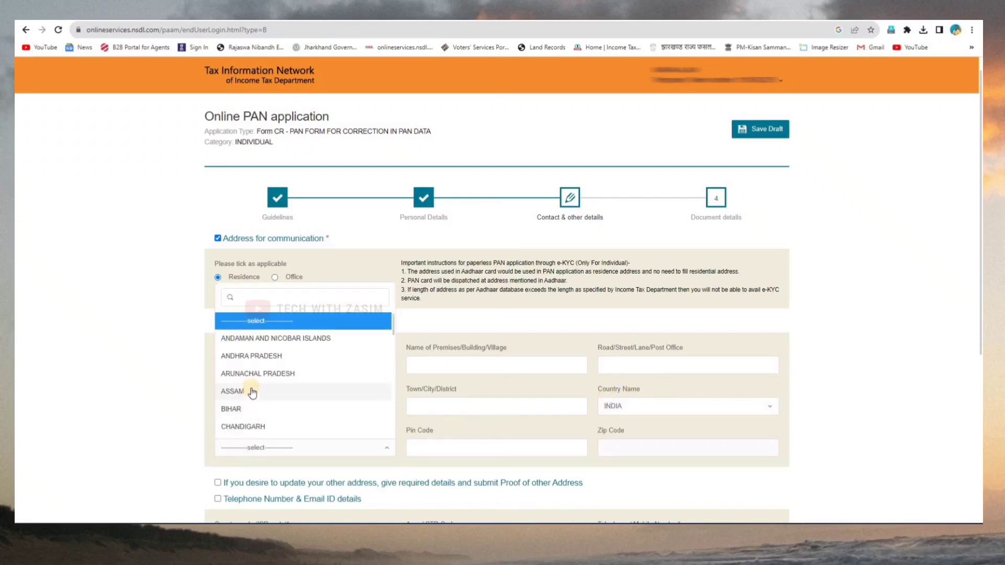
type("jh")
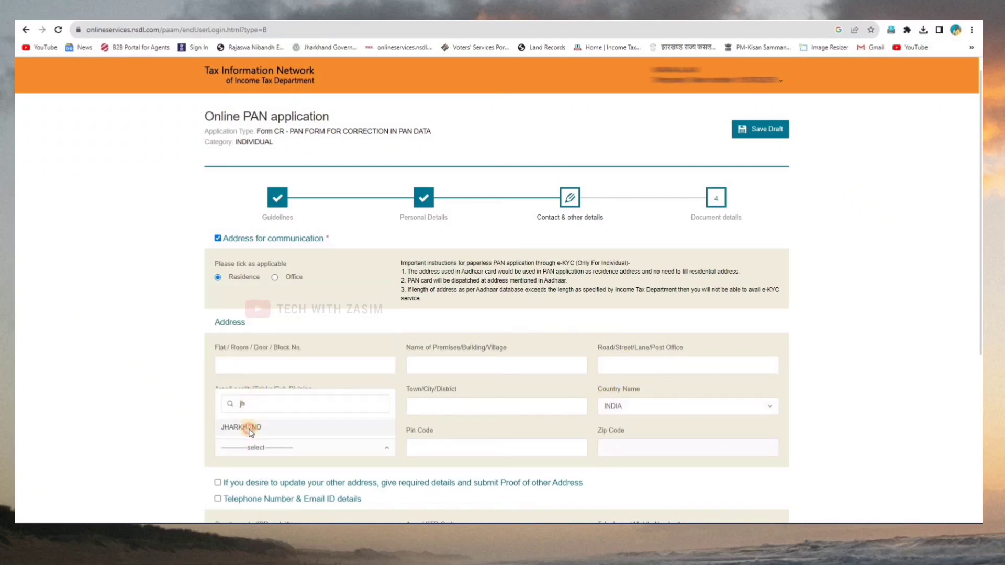
left_click(363, 437)
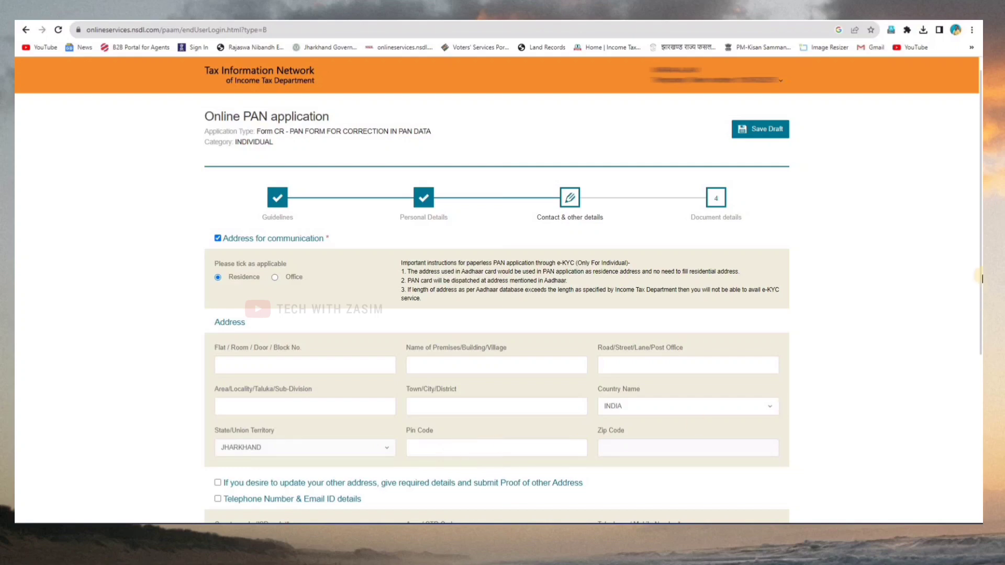
- Set the ISD country code to INDIA (91) in the telephone and email details
scroll(978, 282, "down", 1)
scroll(979, 387, "down", 4)
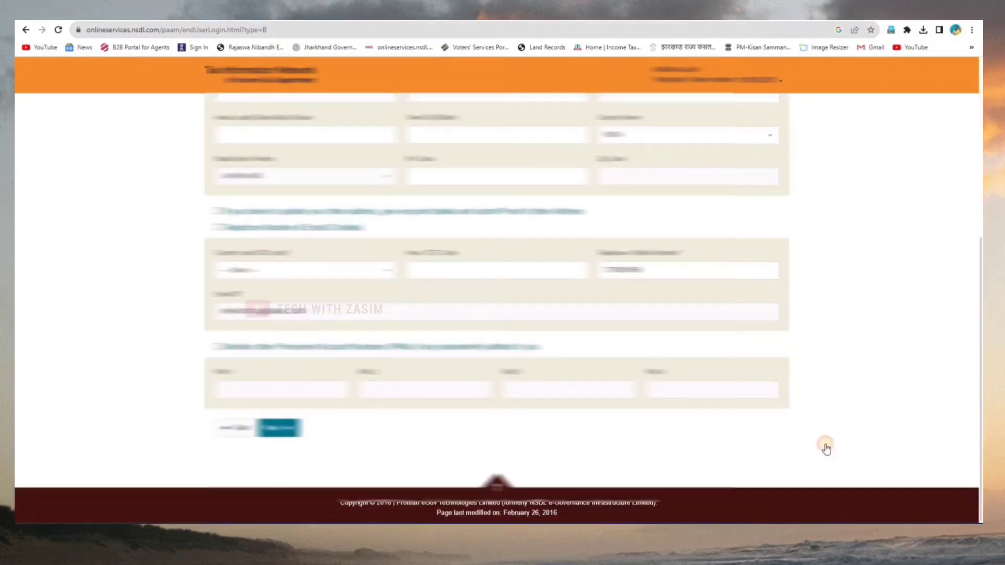
left_click(302, 271)
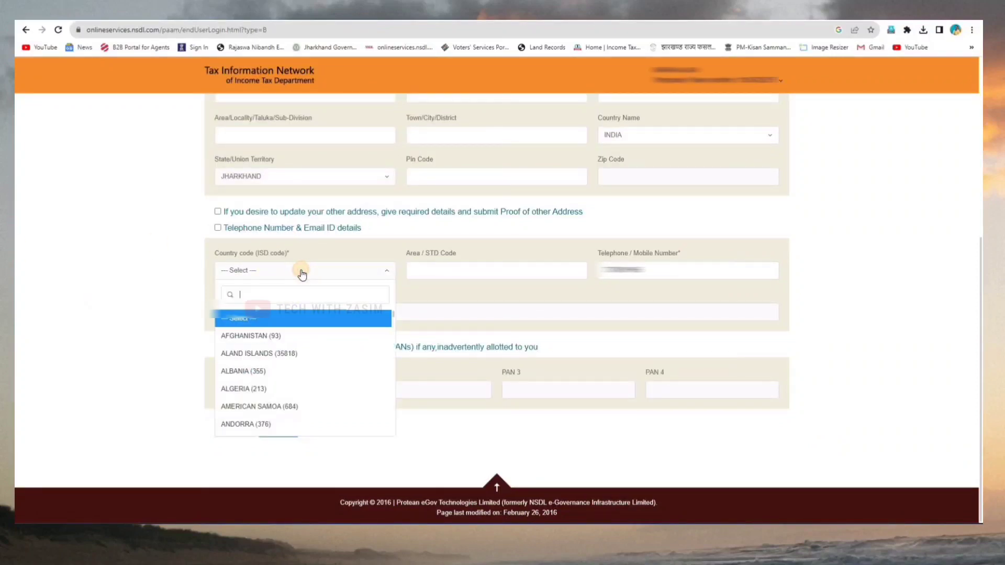
type("91")
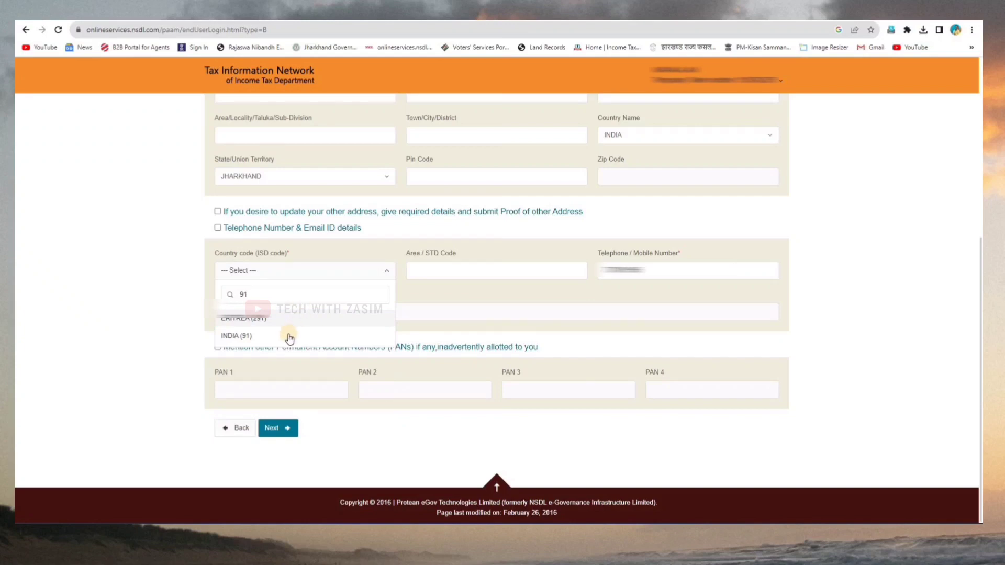
left_click(286, 336)
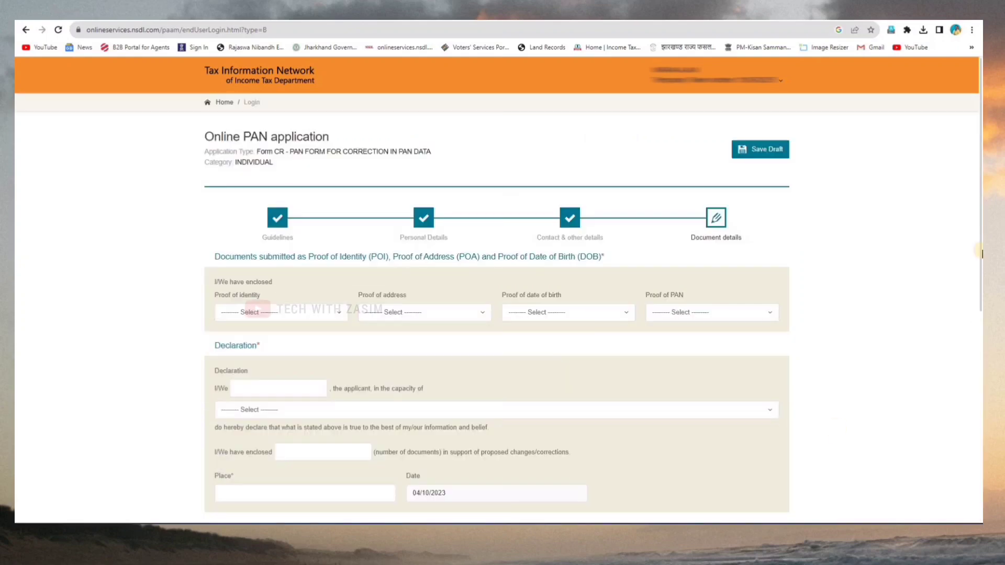
- Choose the AADHAAR Card issued by the Unique Identification Authority of India as both proof of identity and proof of address
scroll(981, 297, "down", 1)
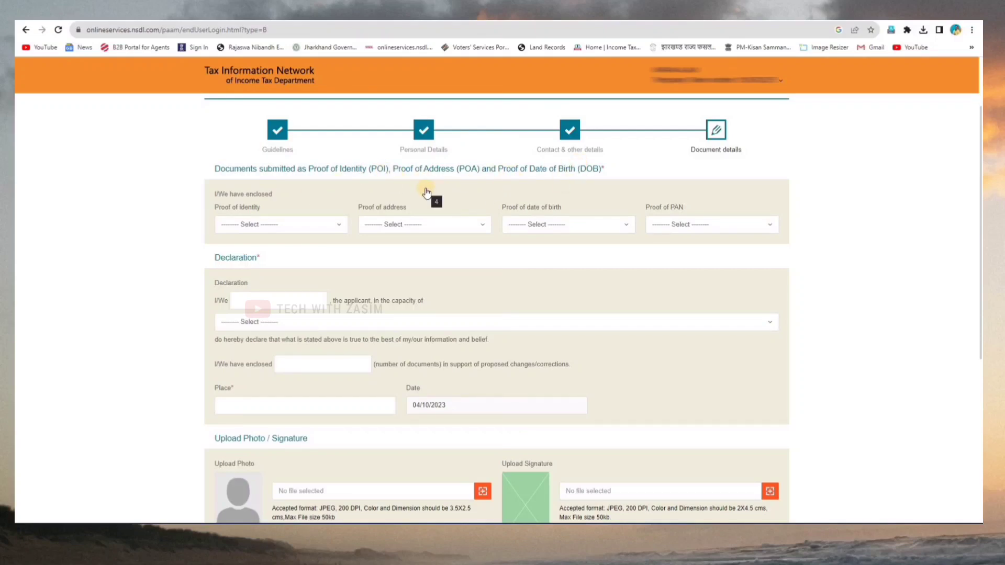
left_click(268, 229)
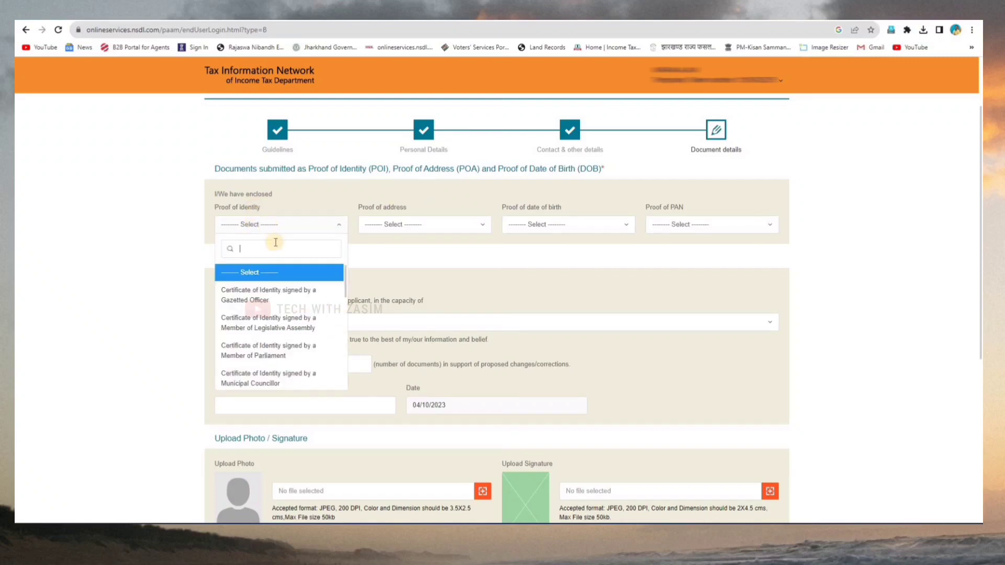
type("adh")
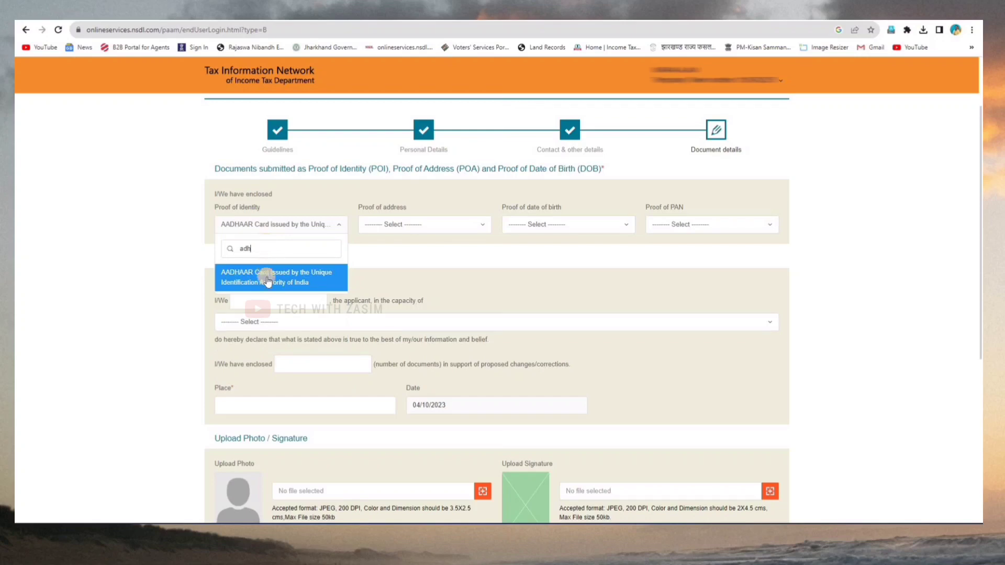
left_click(268, 281)
left_click(409, 227)
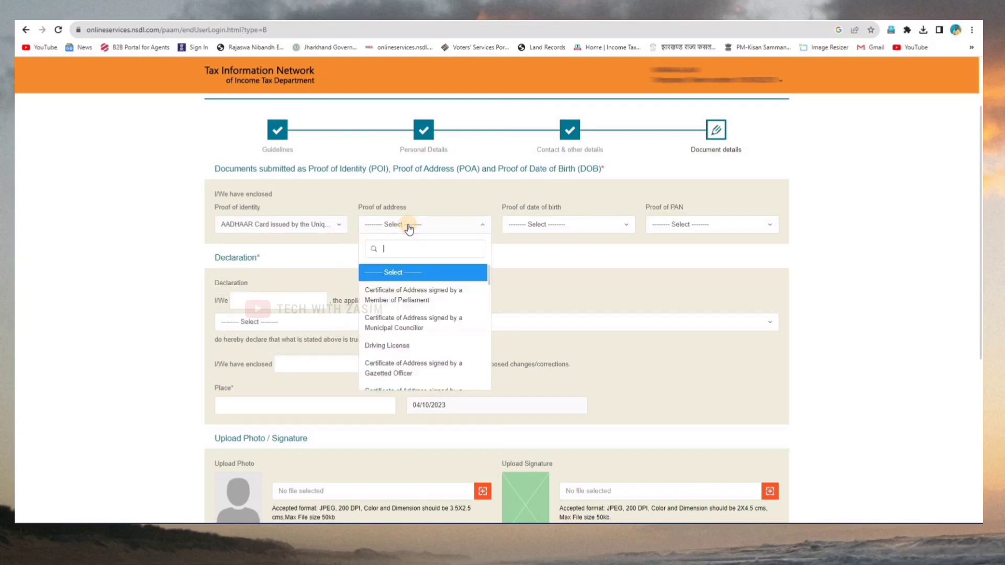
type("adhar")
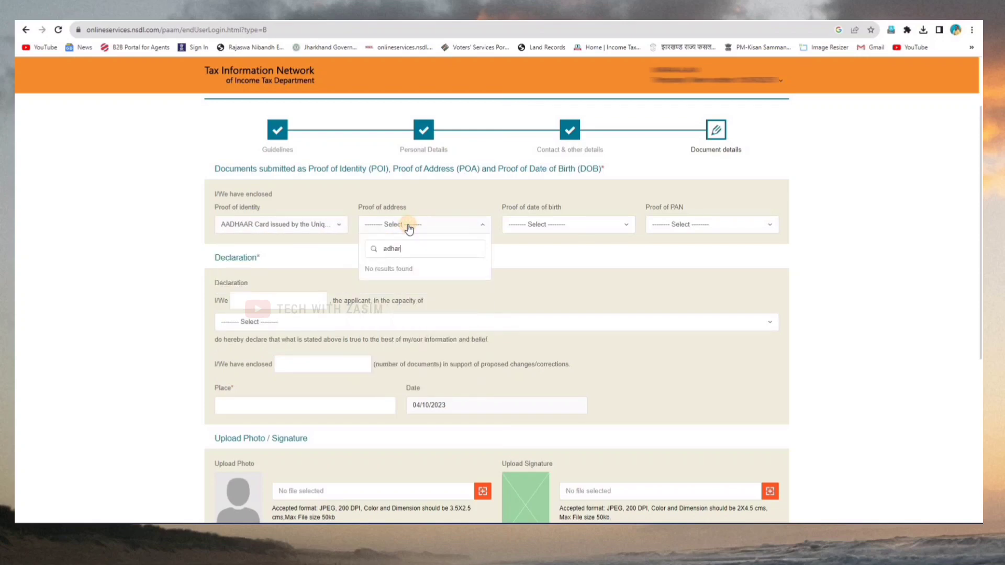
key("BackSpace")
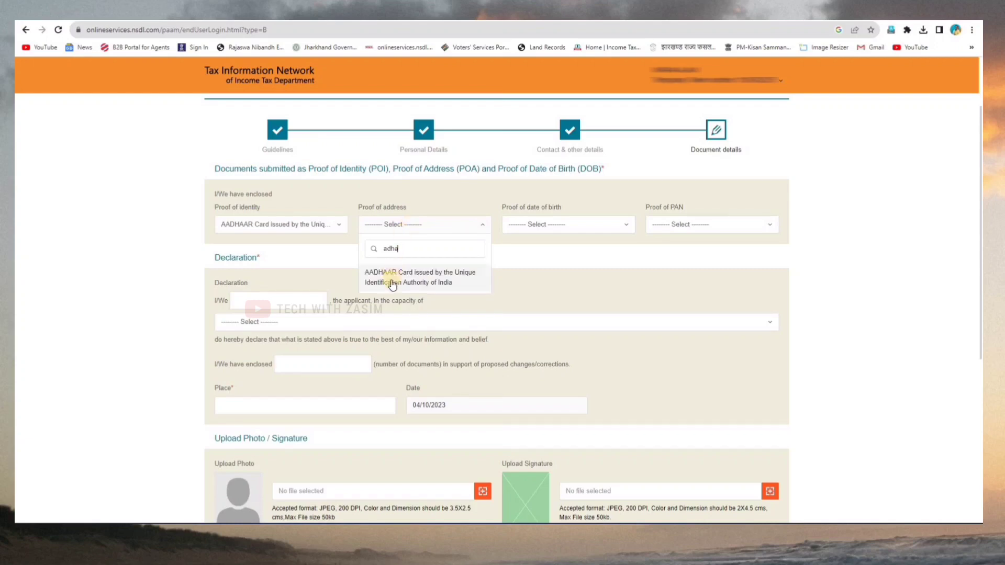
left_click(437, 274)
- Choose the AADHAAR Card as proof of date of birth and No Document as proof of PAN
left_click(578, 230)
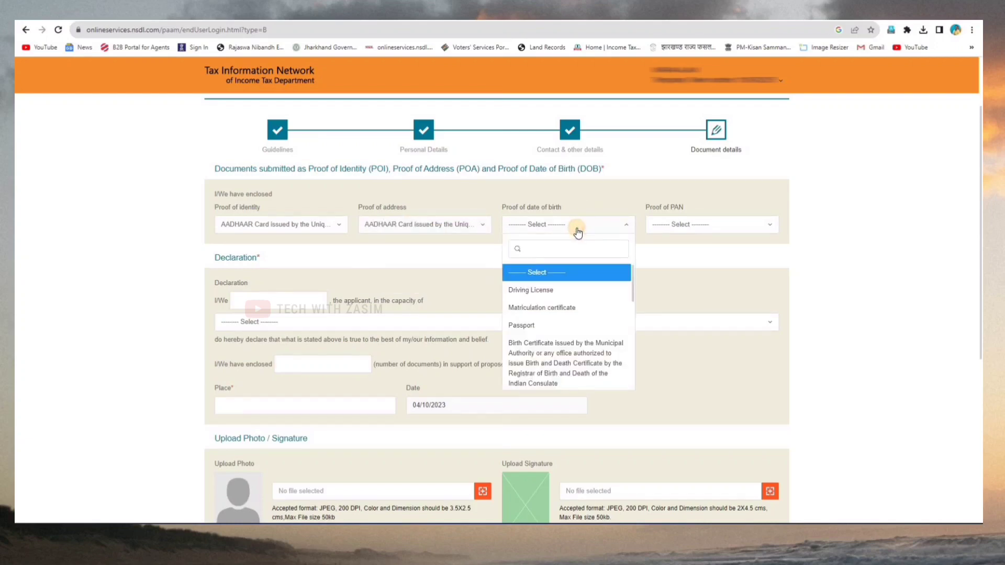
type("adhar")
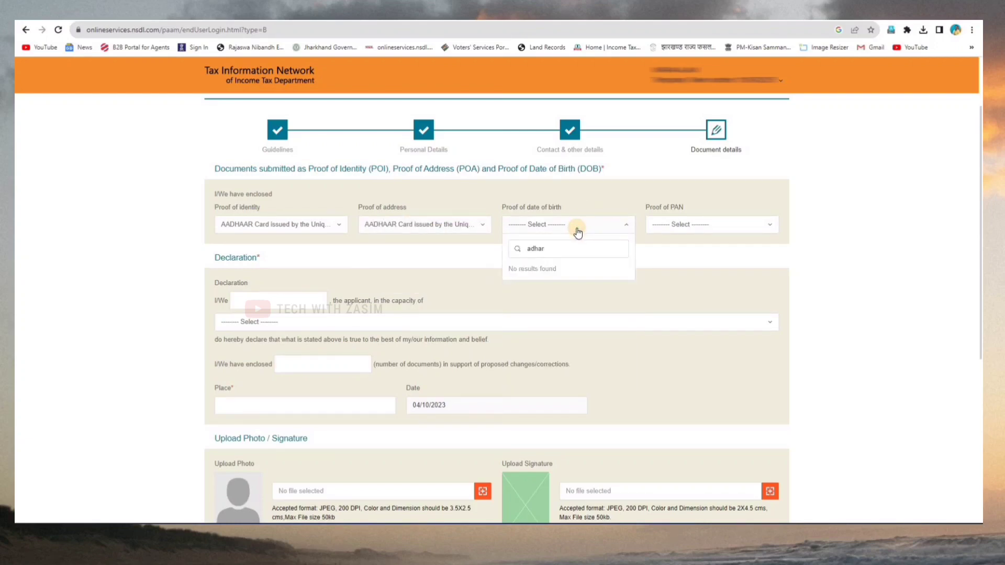
key("BackSpace")
left_click(560, 288)
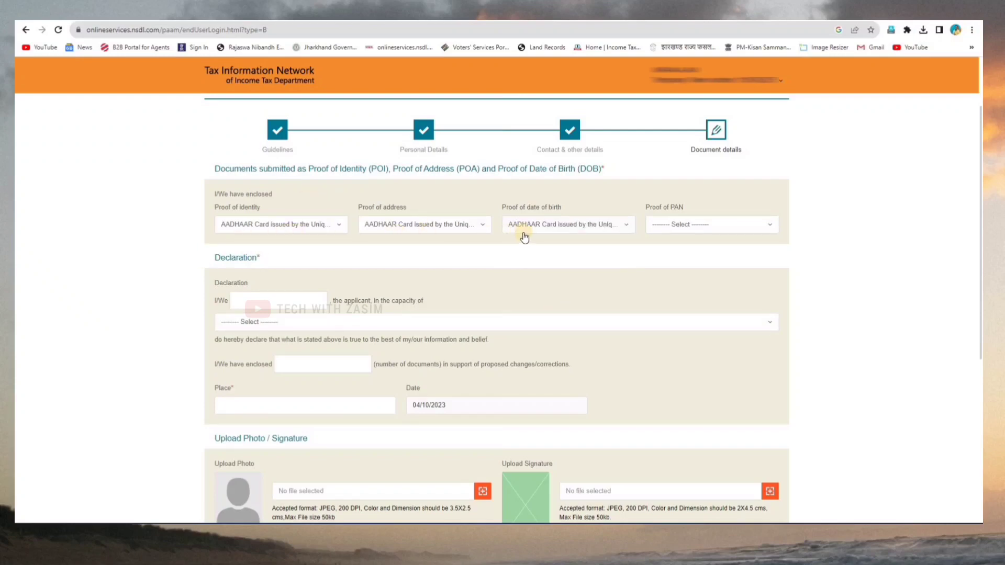
left_click(694, 226)
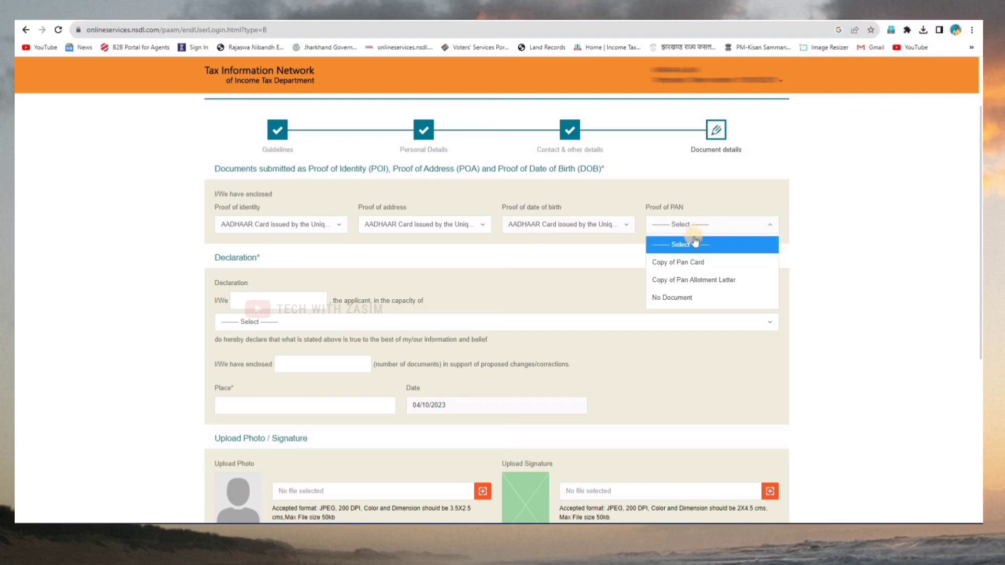
left_click(682, 299)
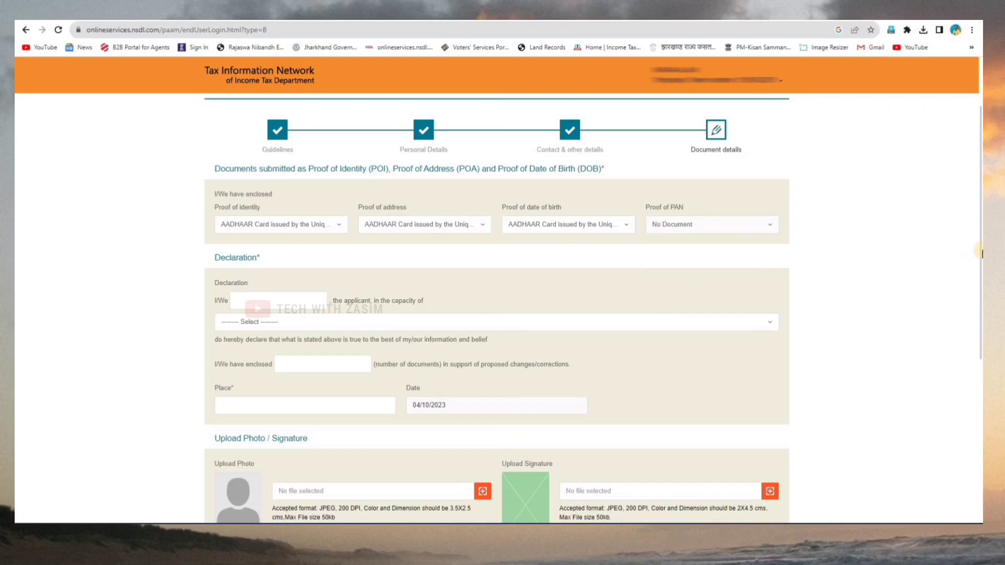
- Enter the applicant's full name in the declaration and set the capacity to Himself/Herself
scroll(238, 289, "down", 1)
left_click(238, 288)
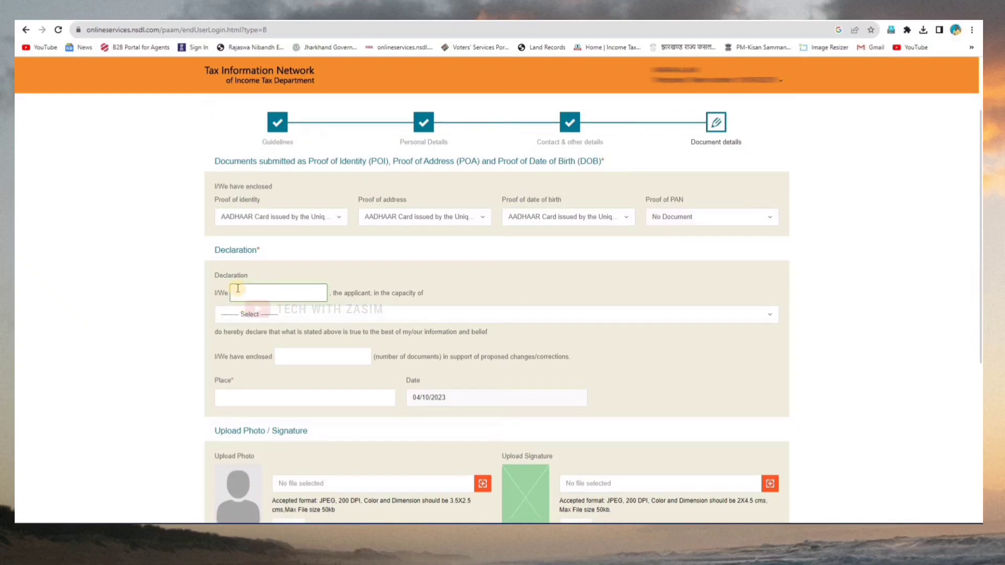
left_click(264, 316)
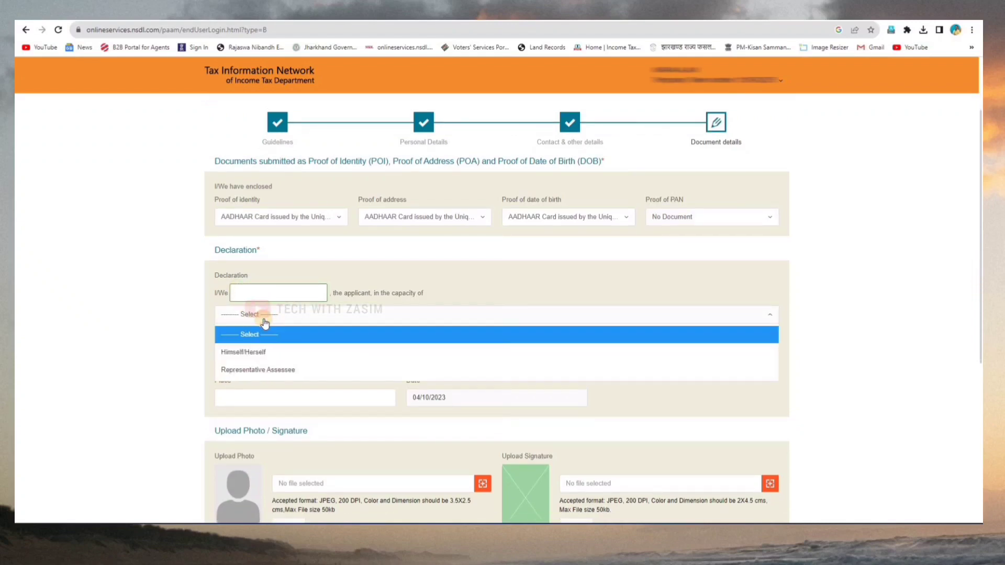
left_click(283, 358)
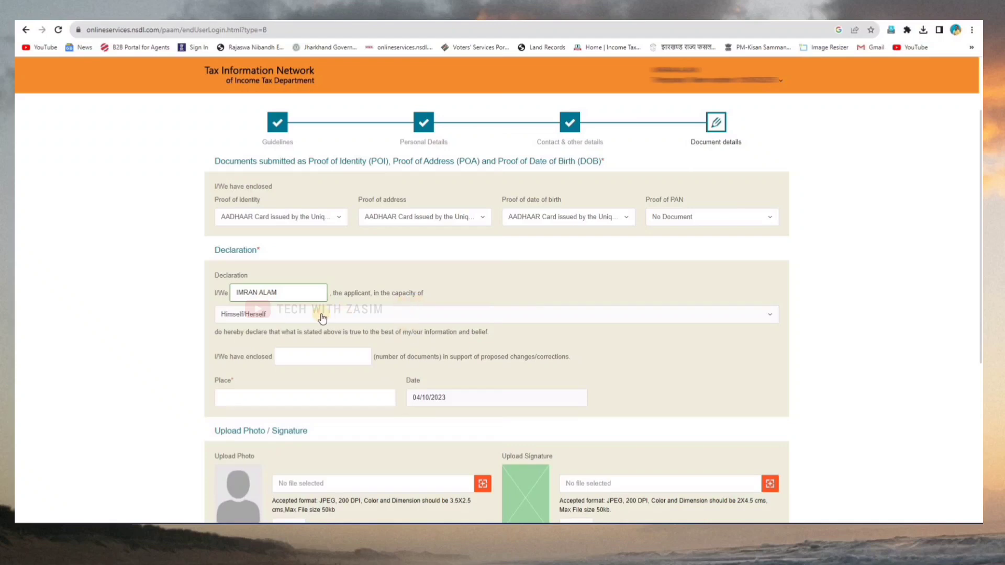
- Set the number of enclosed documents to 1 in the declaration and check it against the Proof of PAN options
left_click(303, 363)
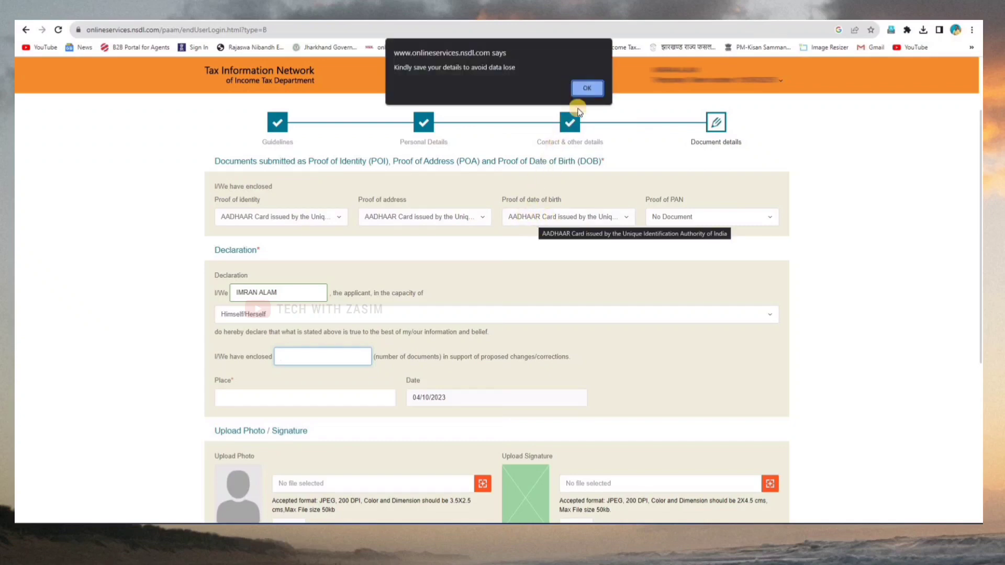
key("Return")
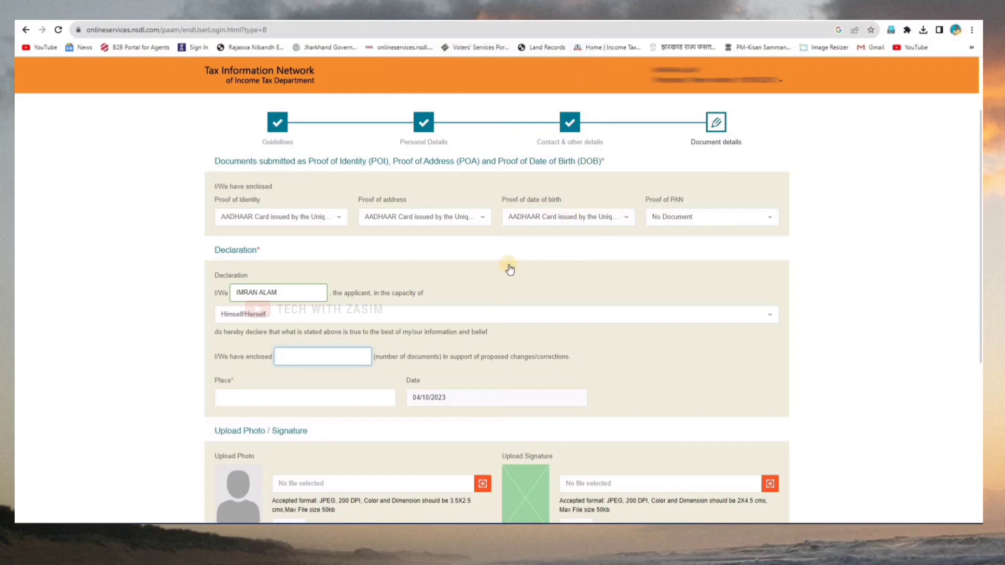
left_click(320, 359)
type("1")
left_click(760, 218)
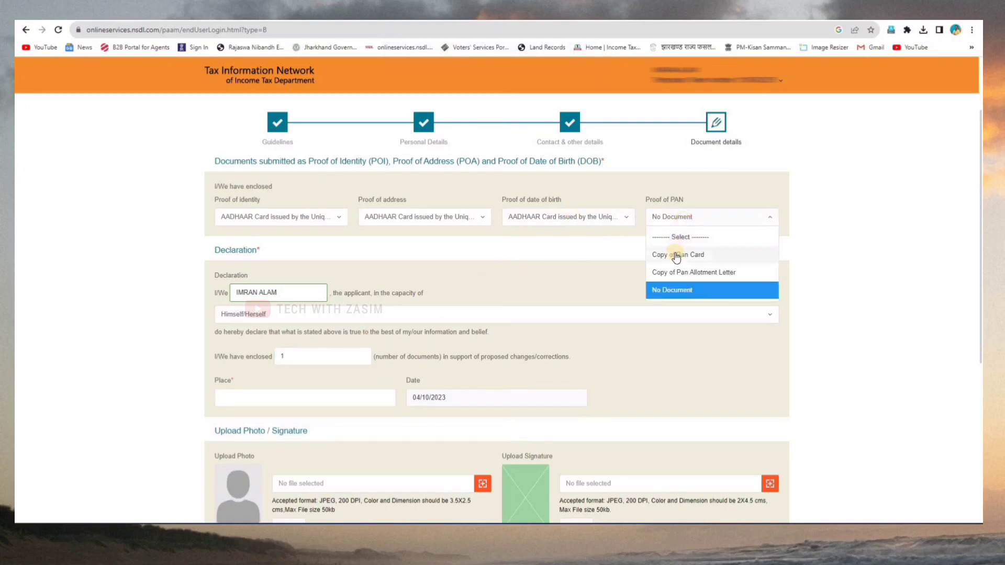
left_click(285, 300)
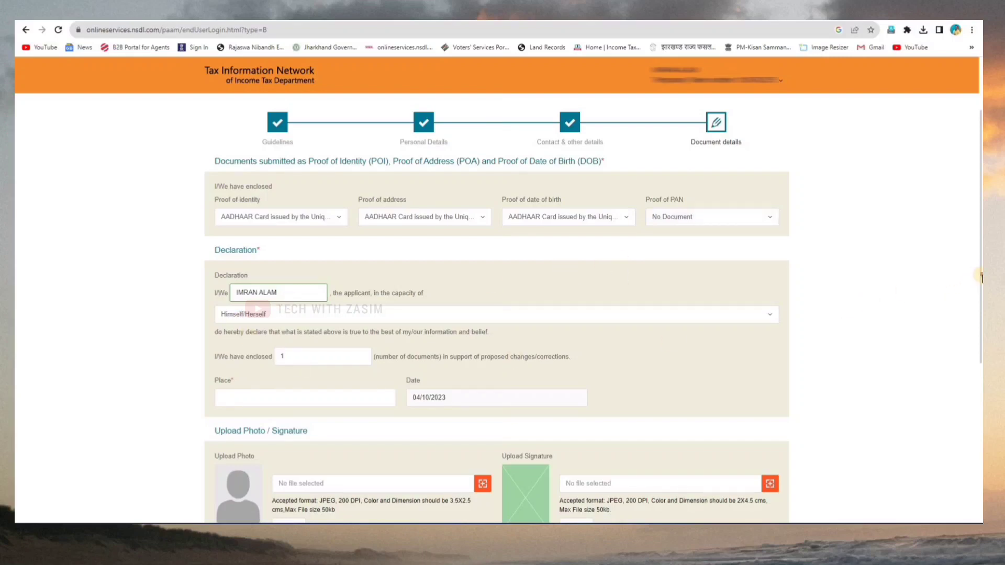
- Go through the declaration's Place field and the format and size requirements for the photo upload
scroll(981, 287, "down", 3)
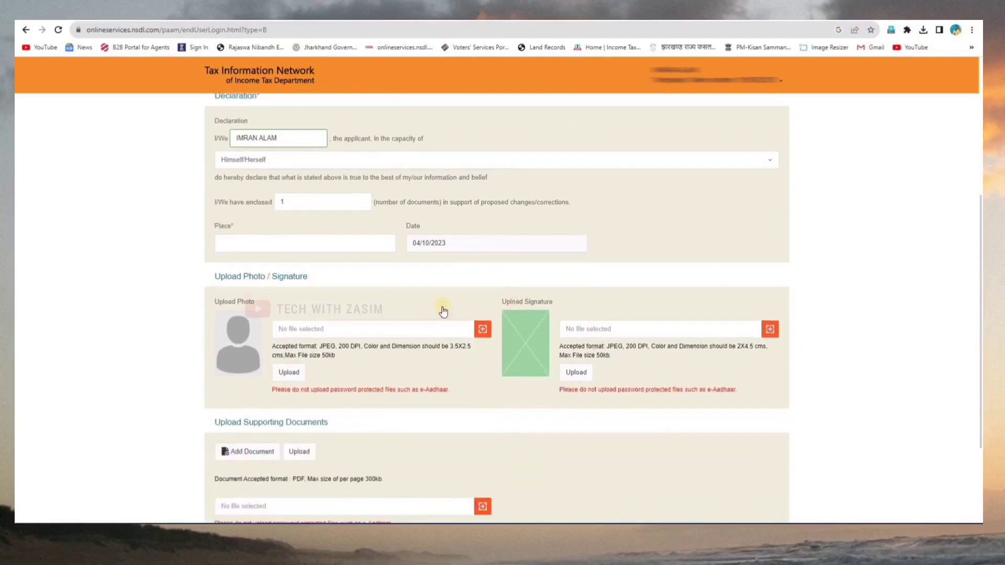
left_click(283, 246)
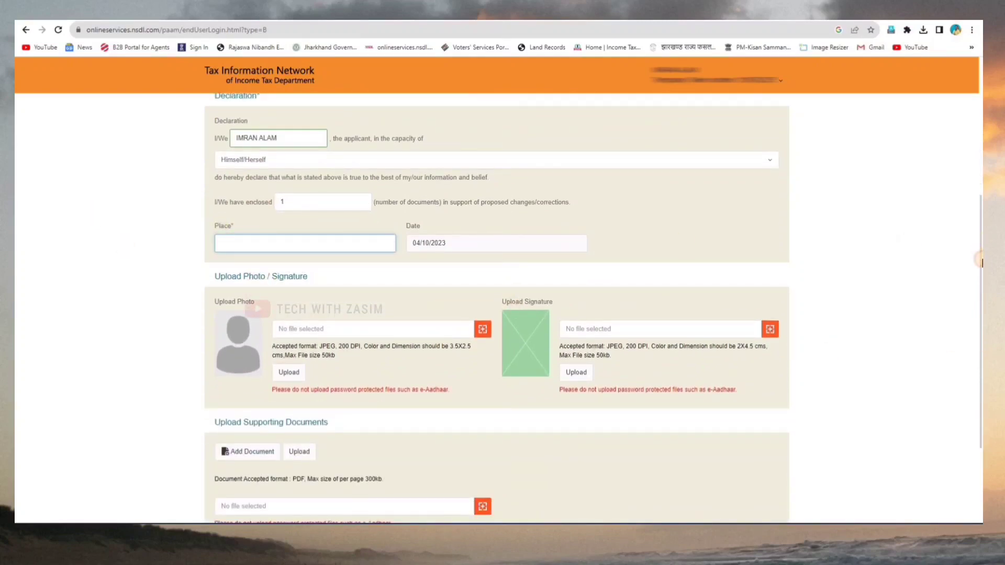
scroll(981, 261, "down", 2)
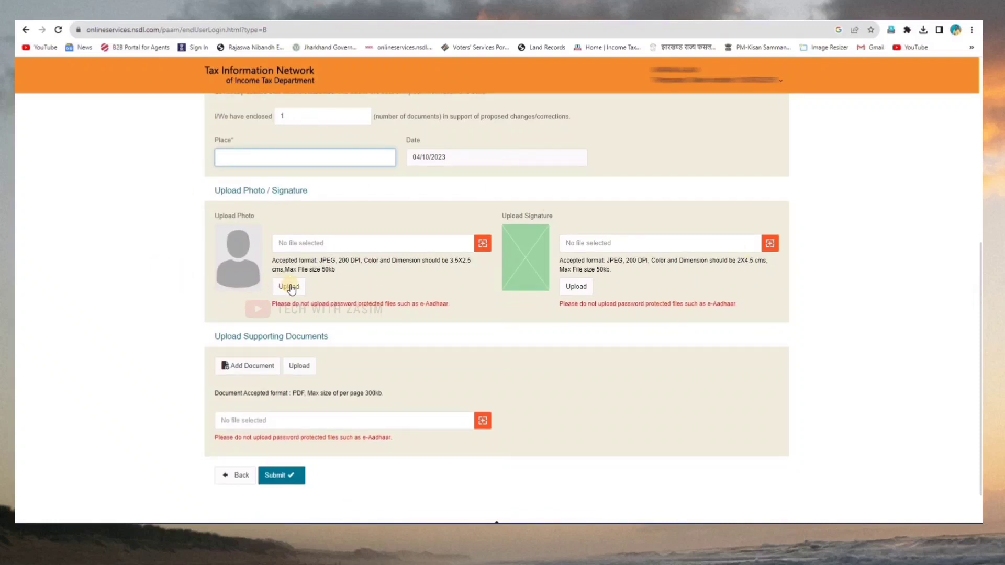
left_click(227, 263)
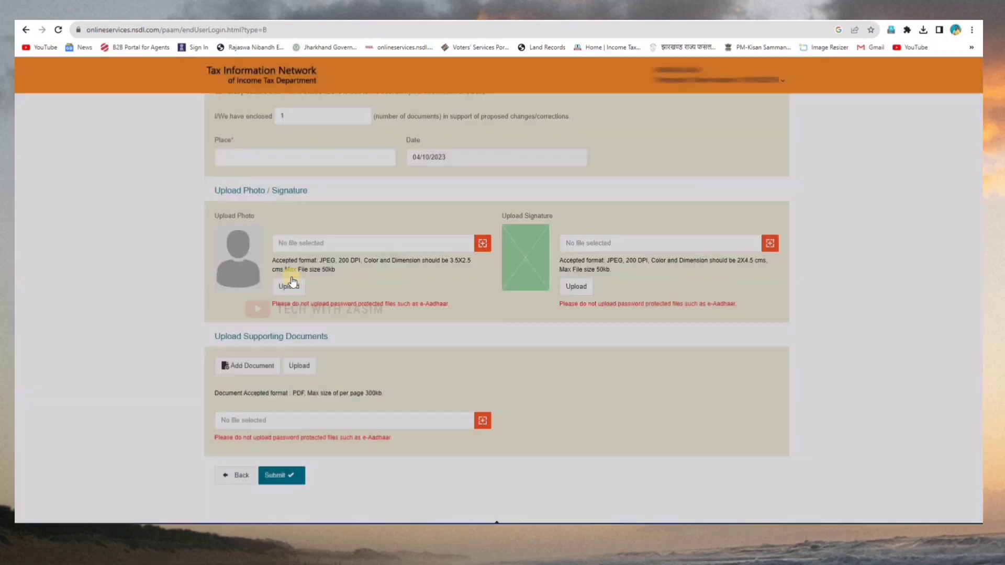
left_click(291, 284)
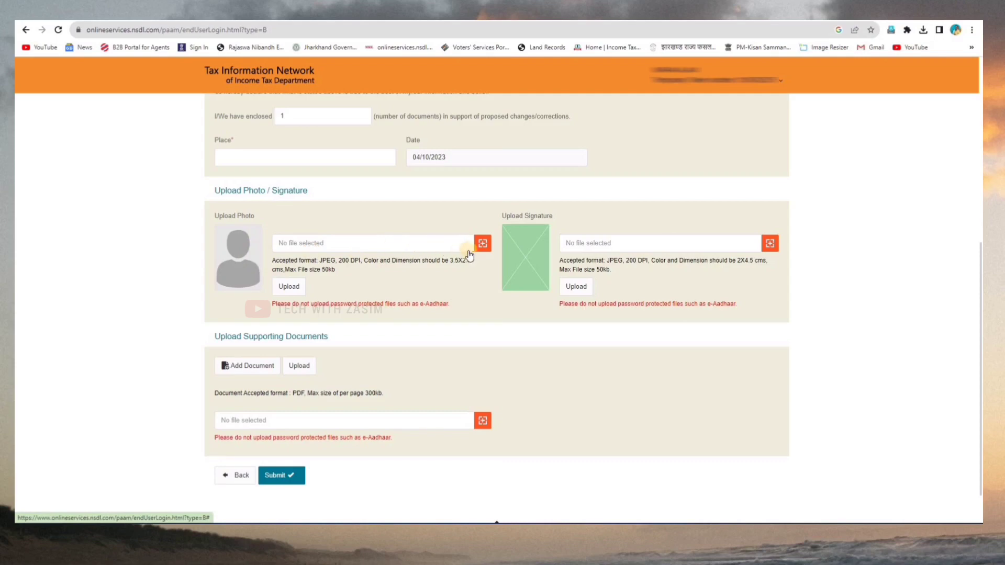
- Choose the applicant's photo JPG from the Downloads folder and upload it as the application photo
left_click(482, 242)
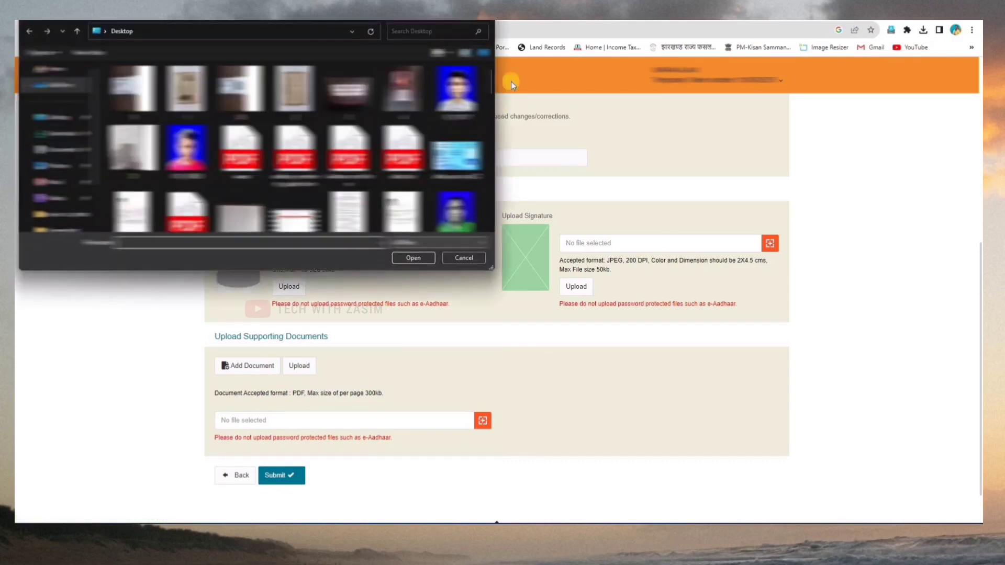
double_click(475, 129)
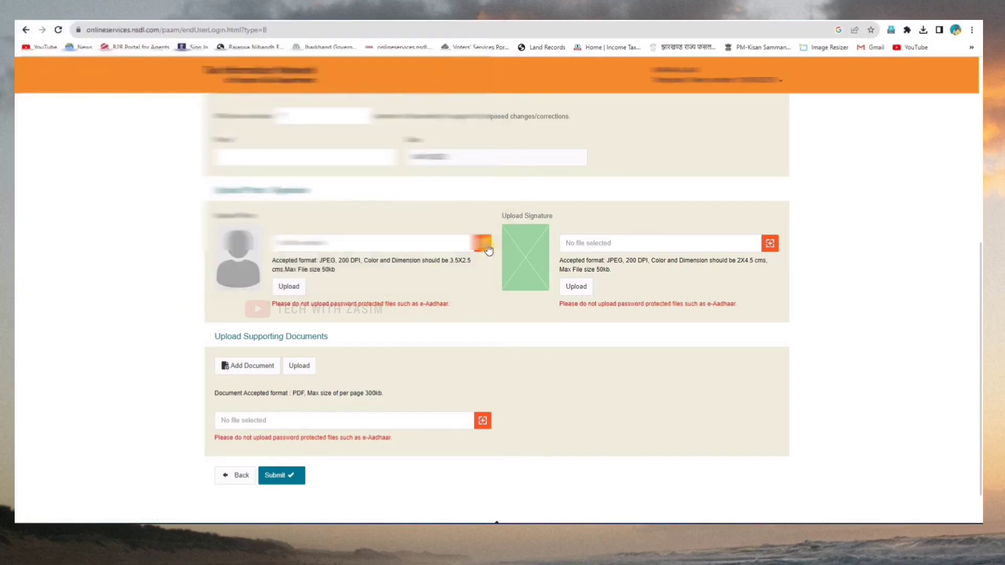
left_click(482, 242)
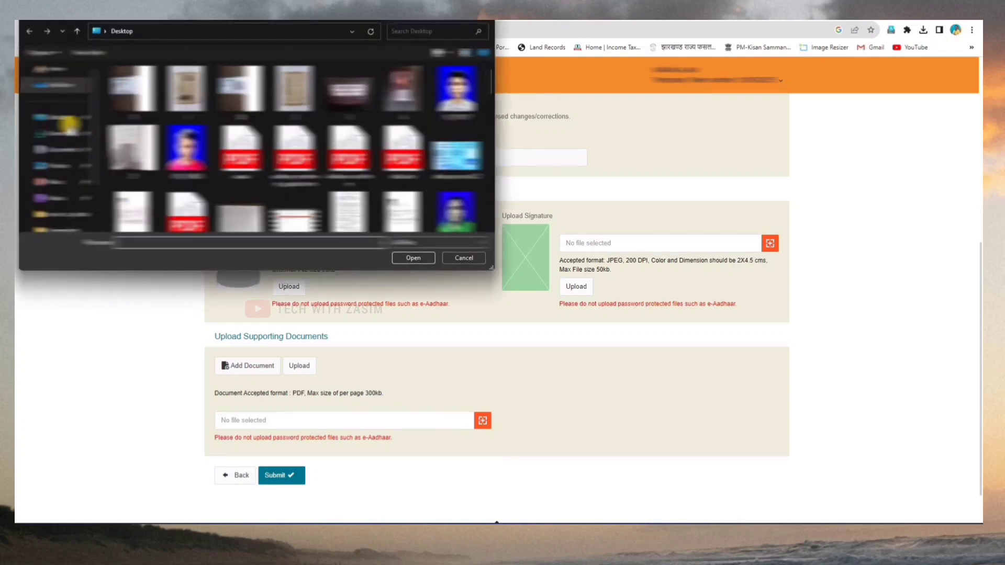
left_click(71, 133)
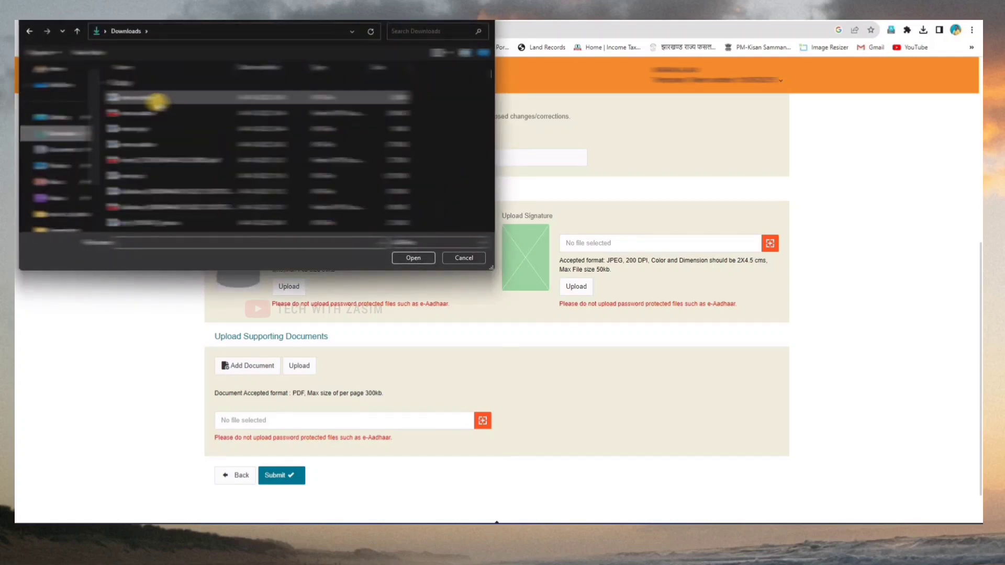
left_click(157, 101)
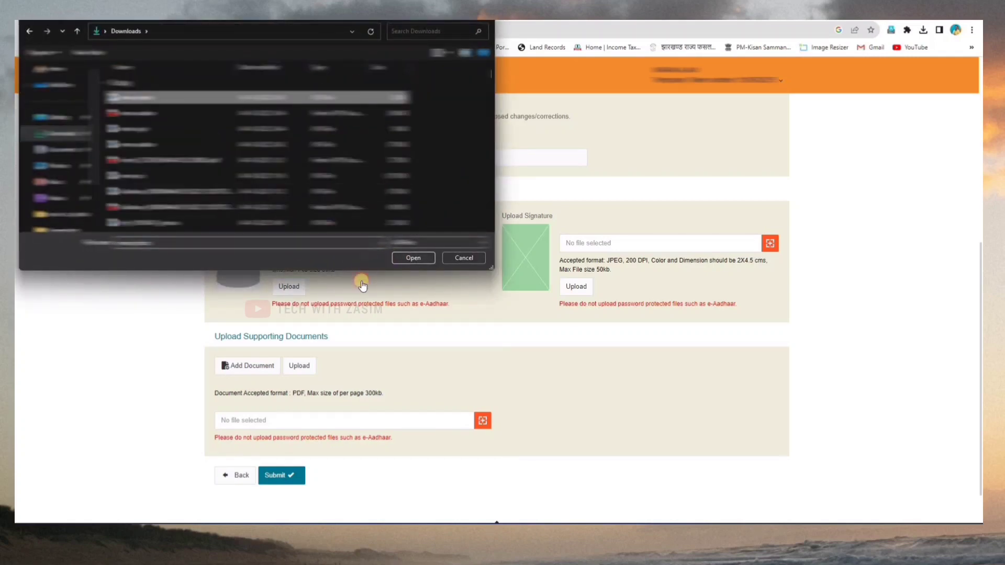
key("Return")
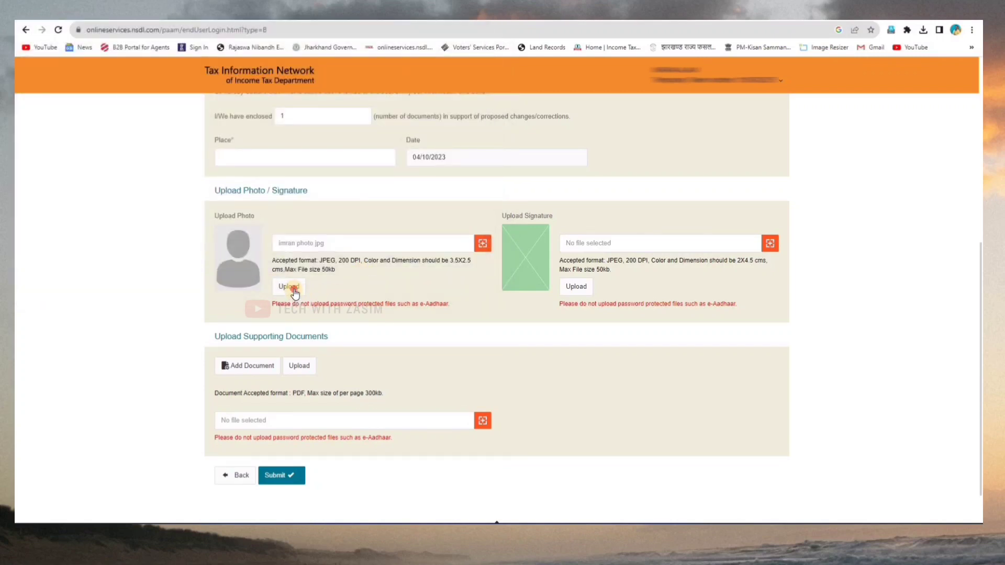
left_click(294, 291)
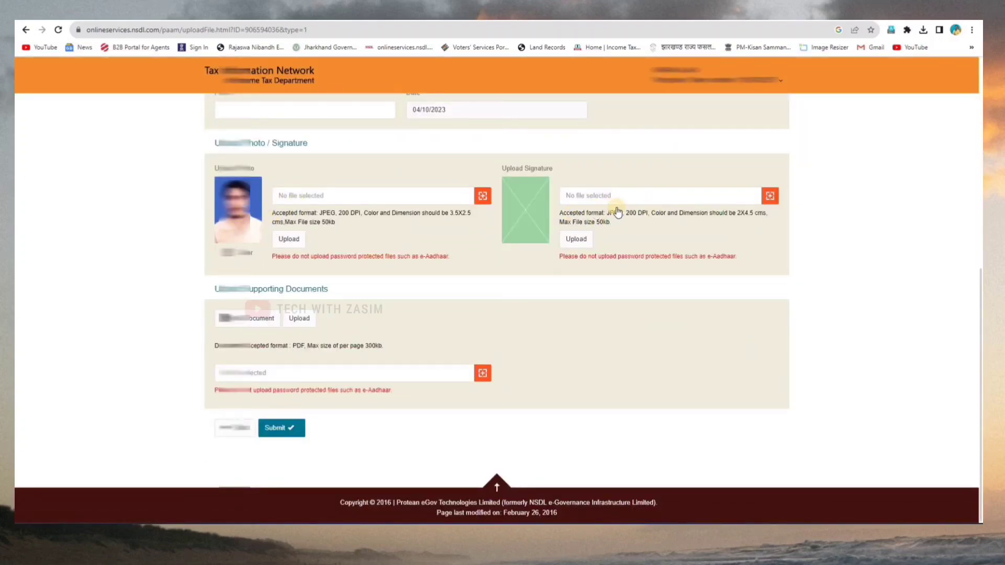
- Choose the applicant's signature JPG from the Downloads folder and upload it as the signature
left_click(769, 196)
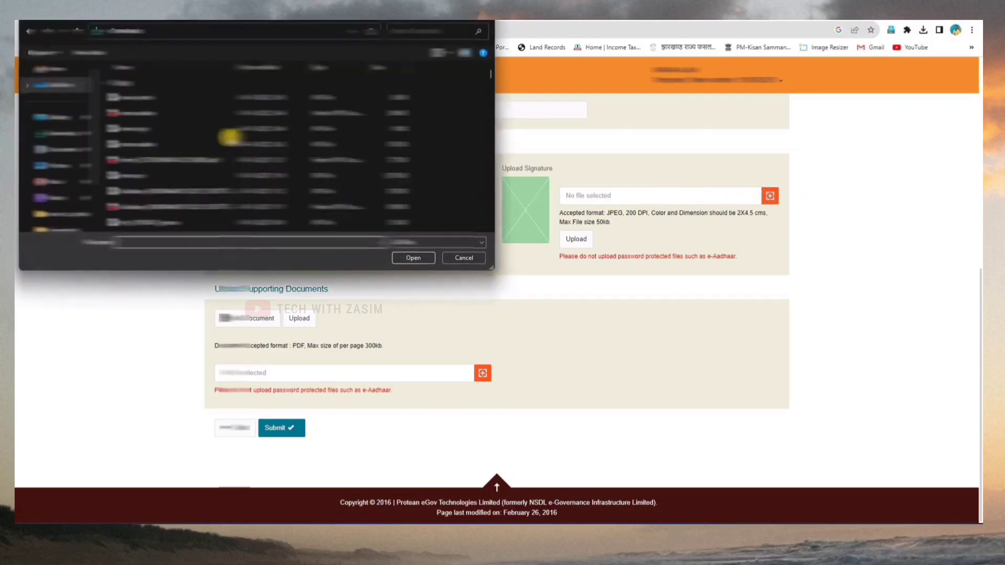
double_click(334, 212)
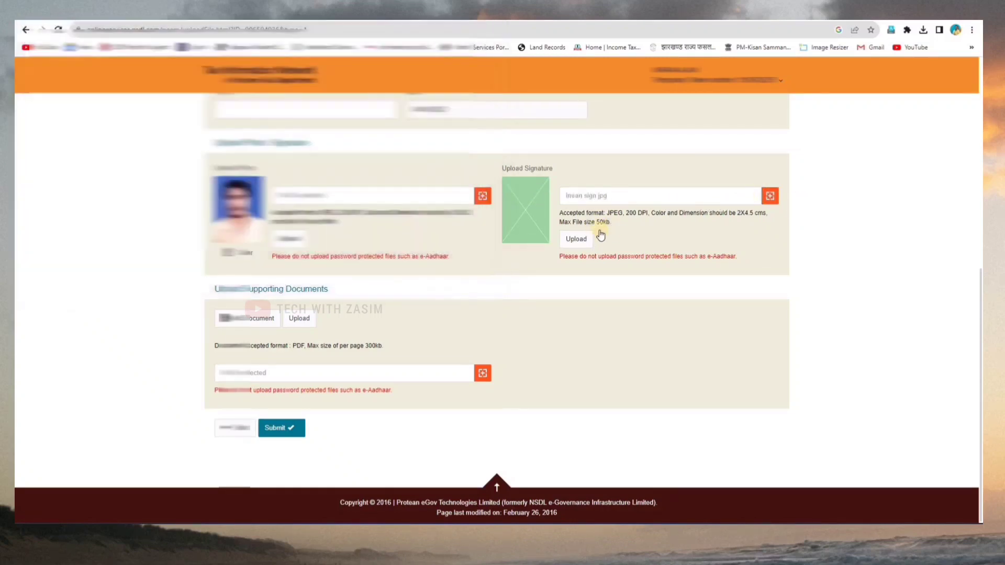
left_click(560, 239)
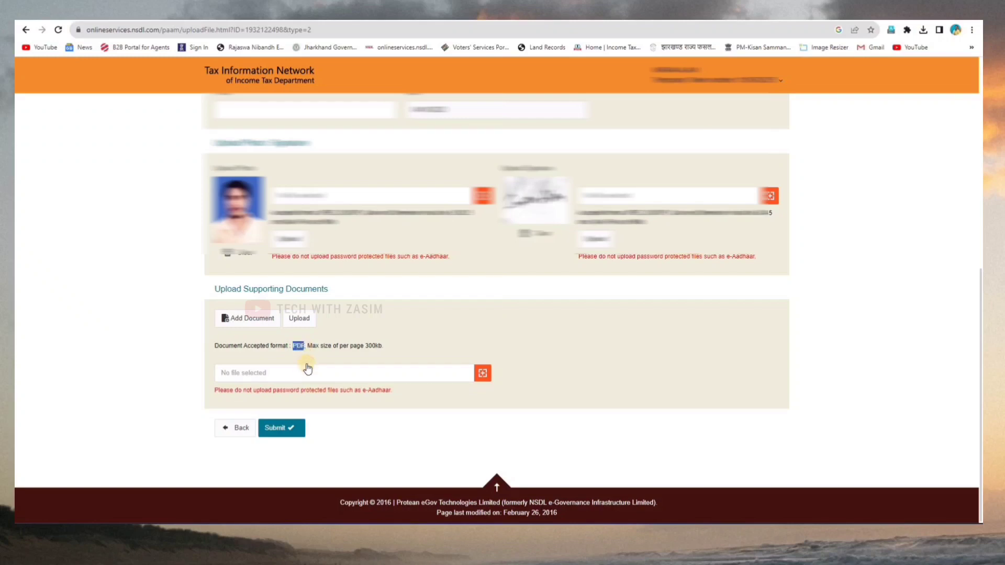
- Upload the applicant's Aadhaar PDF as the supporting document and submit the correction form
left_click(462, 376)
left_click(482, 374)
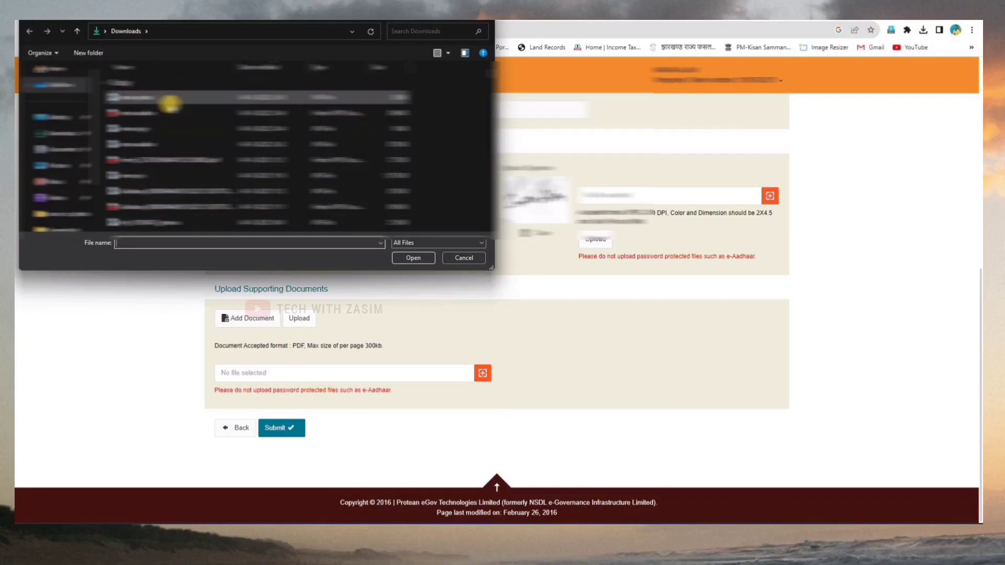
left_click(171, 112)
left_click(309, 223)
left_click(413, 257)
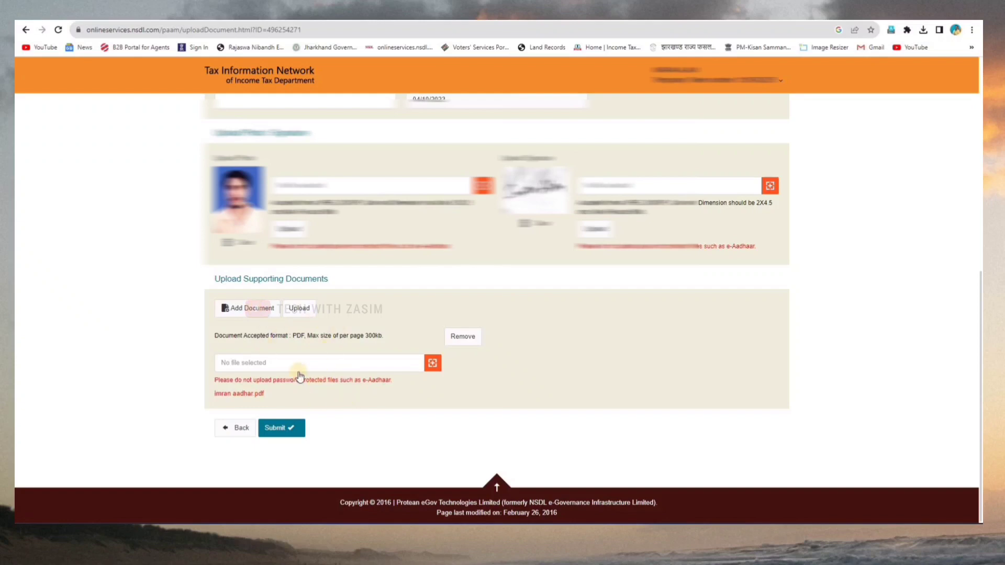
left_click(284, 439)
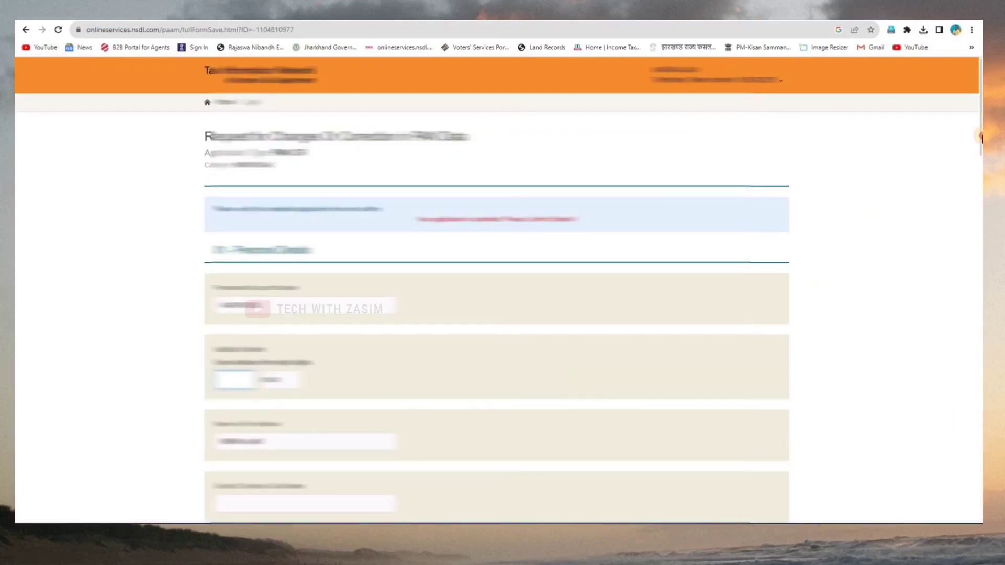
- Fill in the Aadhaar digits on the saved form, review all its sections down to the uploads and proceed to payment
left_click_drag(981, 137, 980, 180)
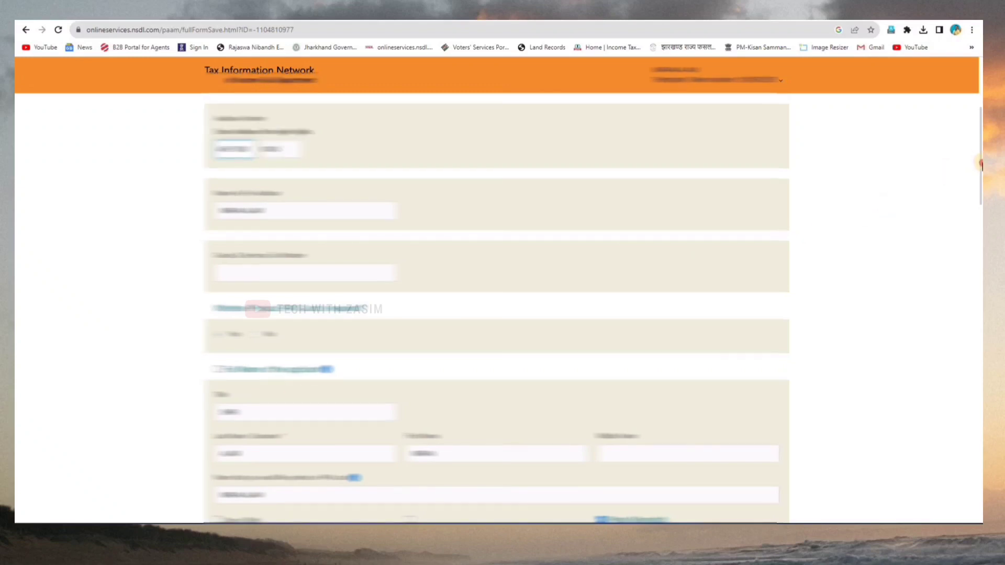
scroll(981, 181, "down", 4)
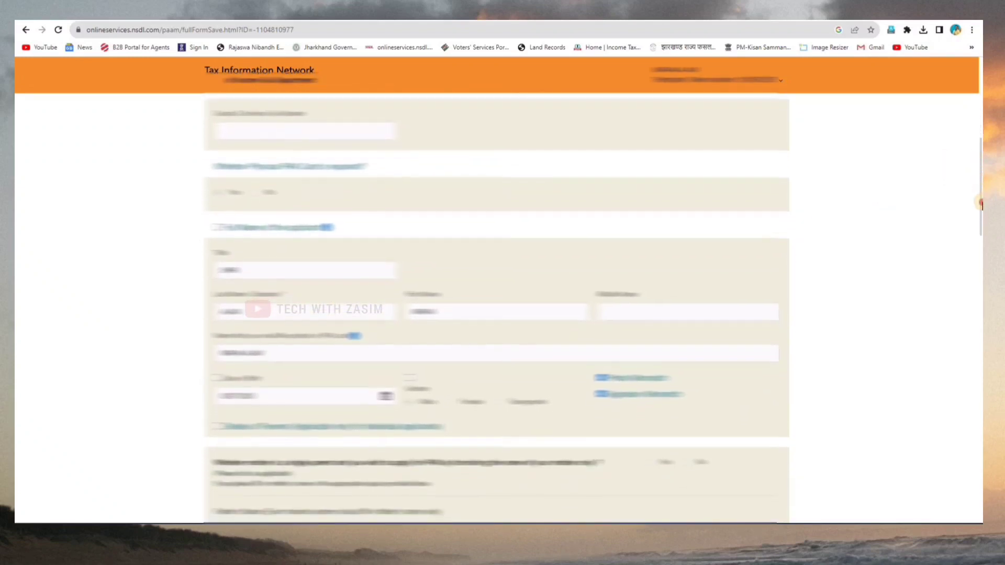
left_click_drag(982, 208, 982, 232)
scroll(980, 231, "down", 3)
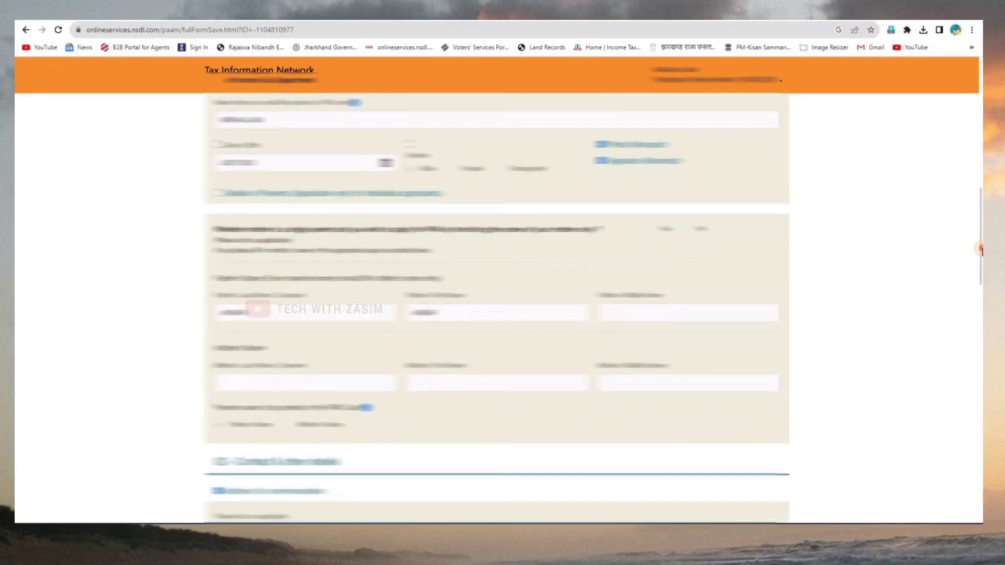
scroll(981, 335, "down", 5)
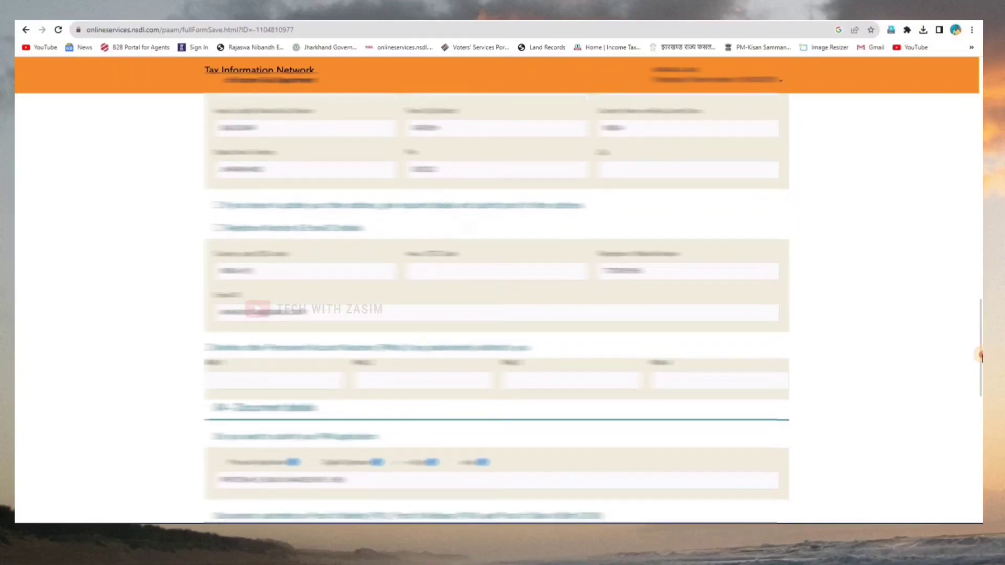
left_click_drag(980, 382, 976, 495)
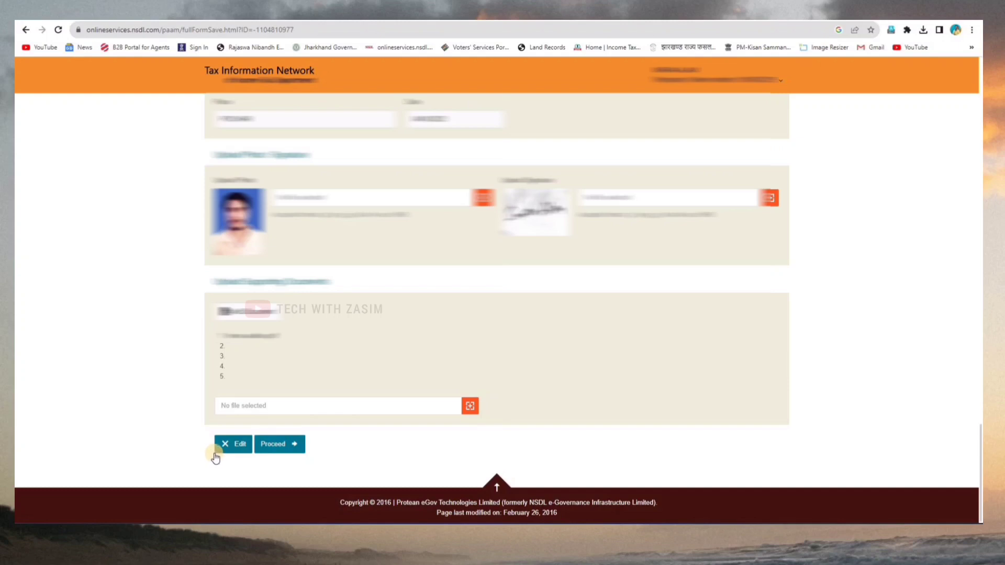
left_click(279, 446)
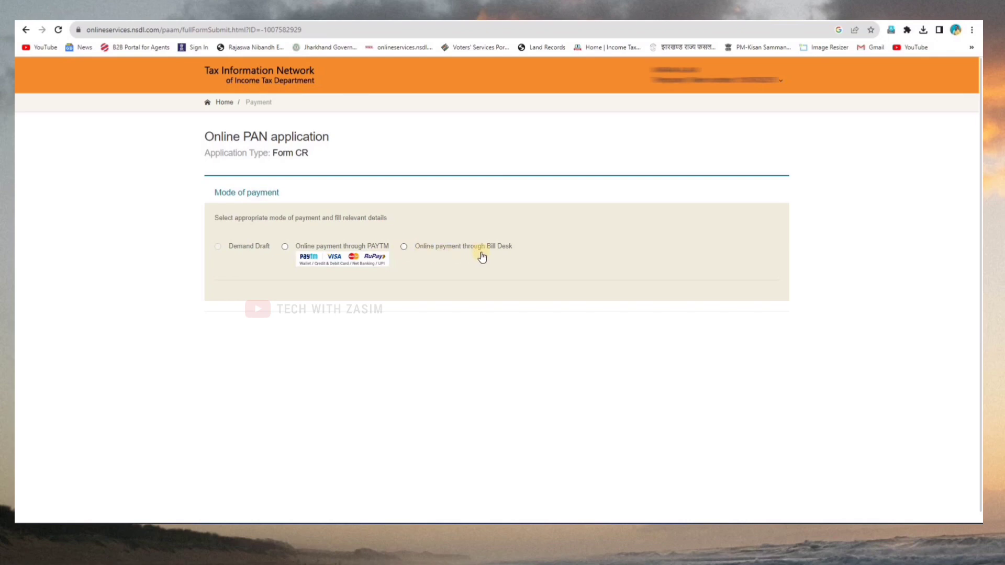
- Choose online payment through Bill Desk and go through the payment charges and terms of service
left_click(403, 245)
scroll(420, 309, "down", 3)
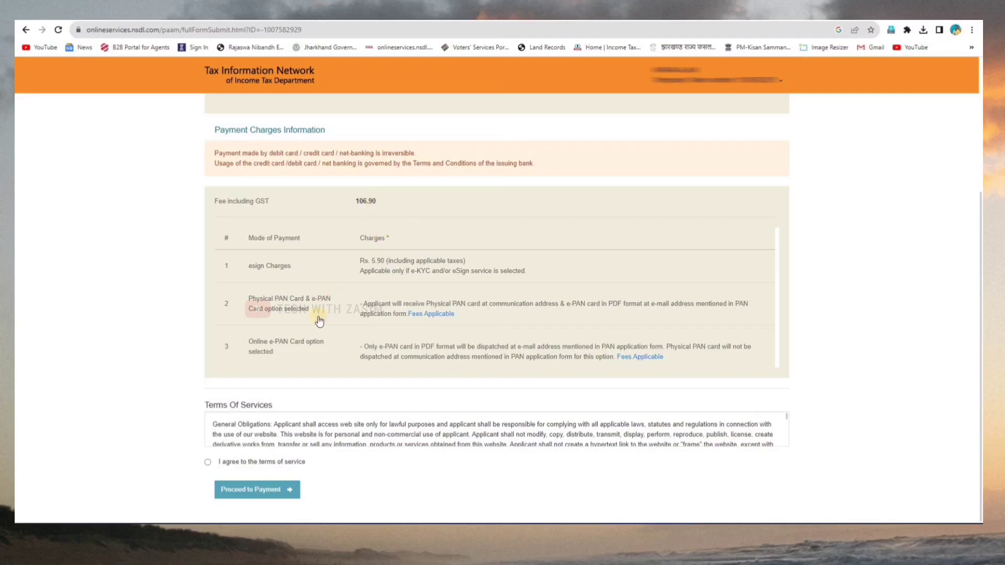
scroll(222, 442, "down", 10)
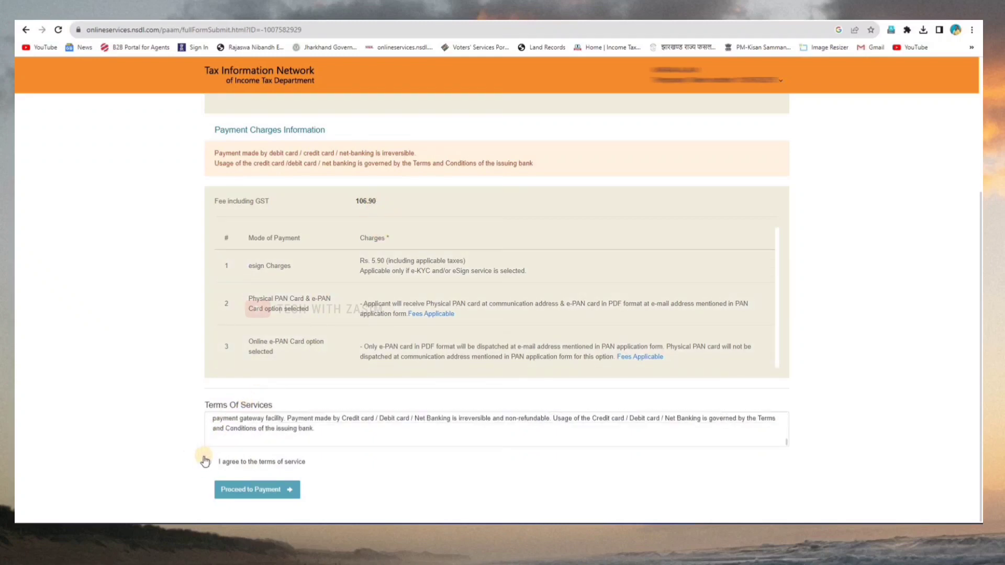
- Agree to the terms of service and confirm the payment to open the payment gateway
left_click(208, 462)
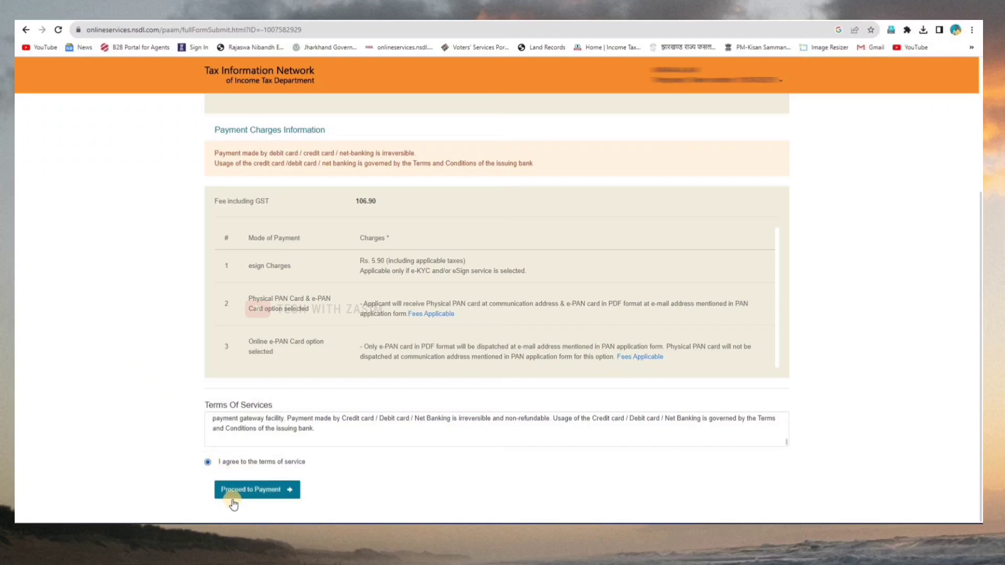
left_click(272, 496)
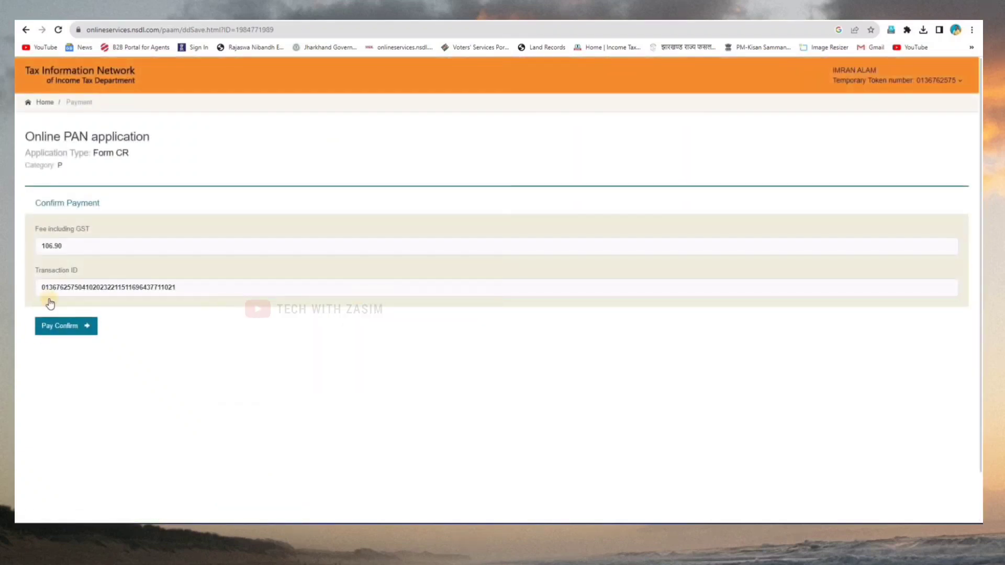
left_click(63, 330)
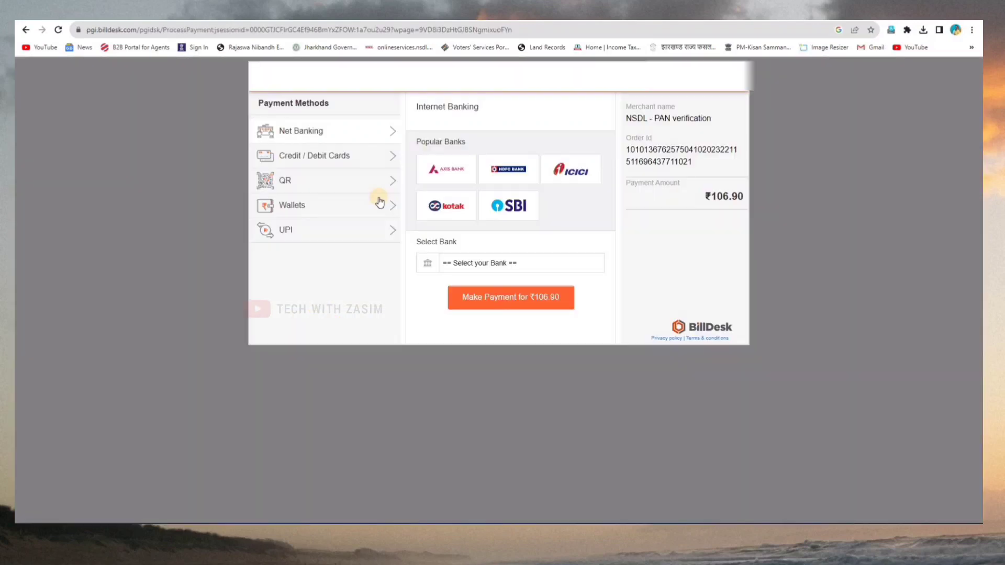
- Set the payment method to UPI and unlock the QR code to pay the application fee
left_click(513, 214)
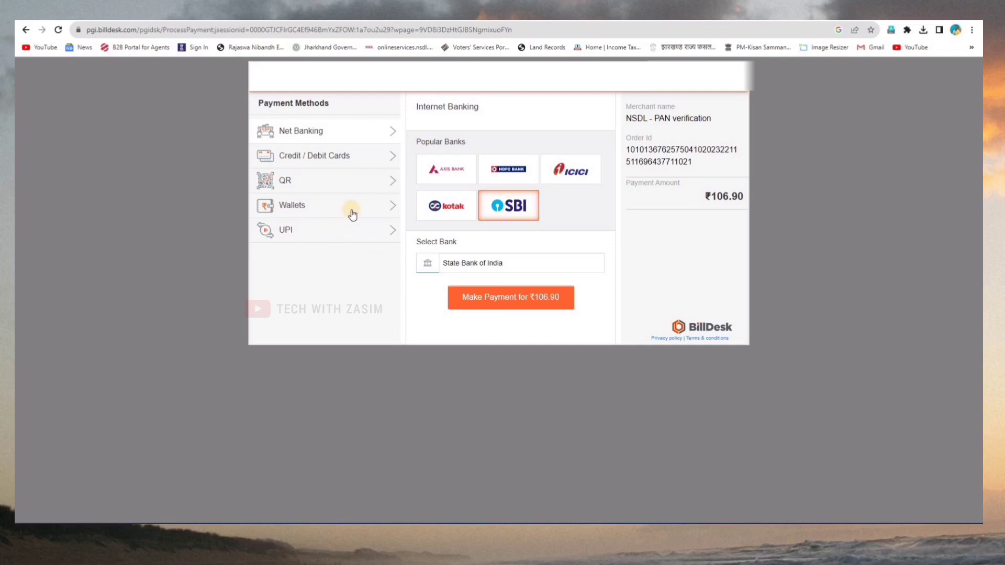
left_click(349, 235)
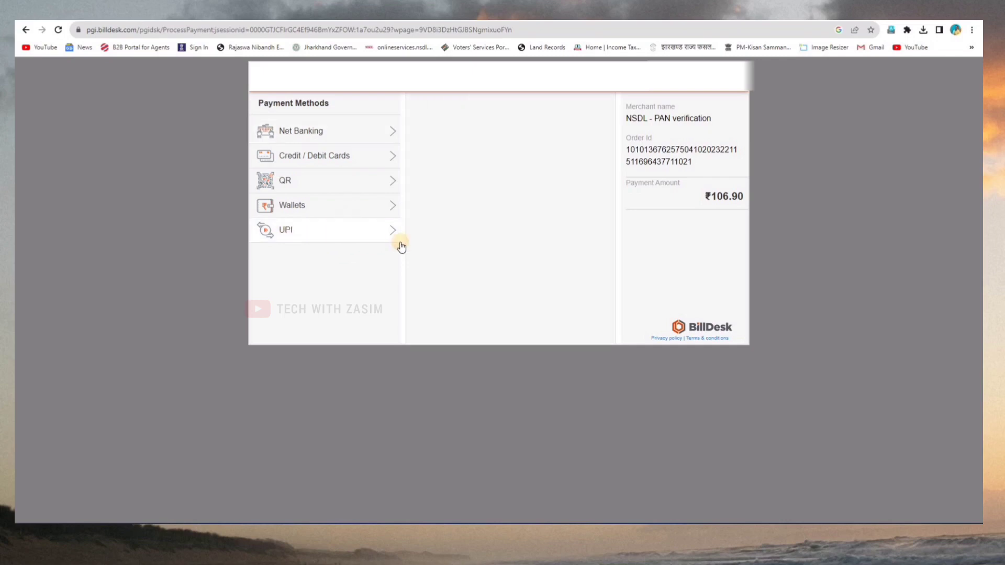
left_click(438, 285)
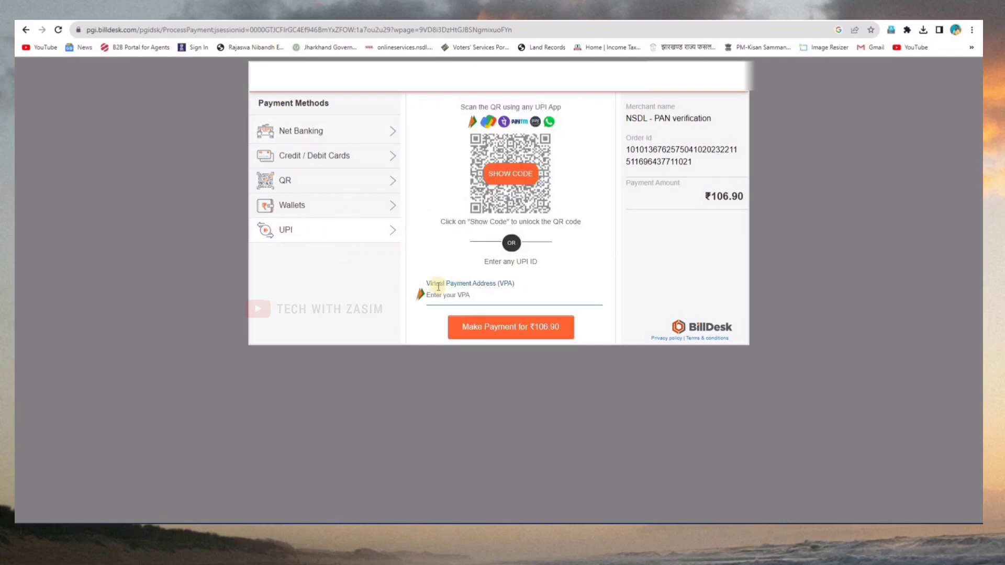
left_click(513, 188)
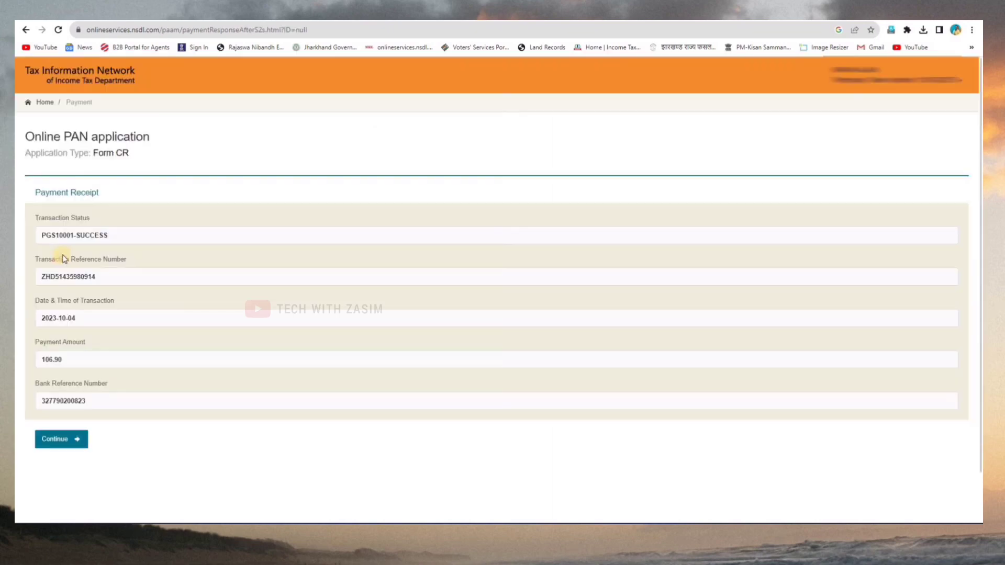
- Continue from the payment receipt, accept the consent to use the Aadhaar details for e-signing and start the Aadhaar authentication
left_click(67, 440)
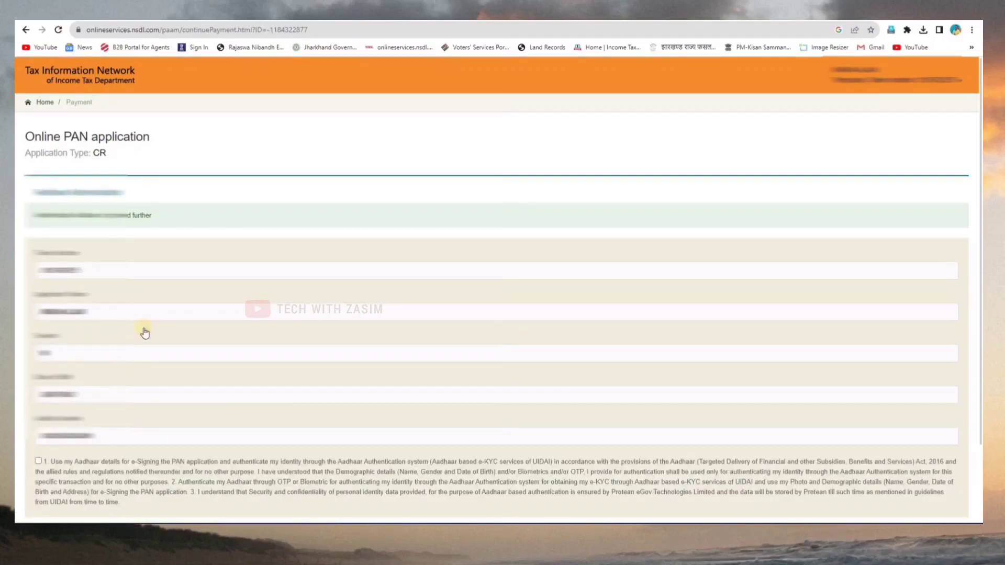
scroll(71, 424, "down", 3)
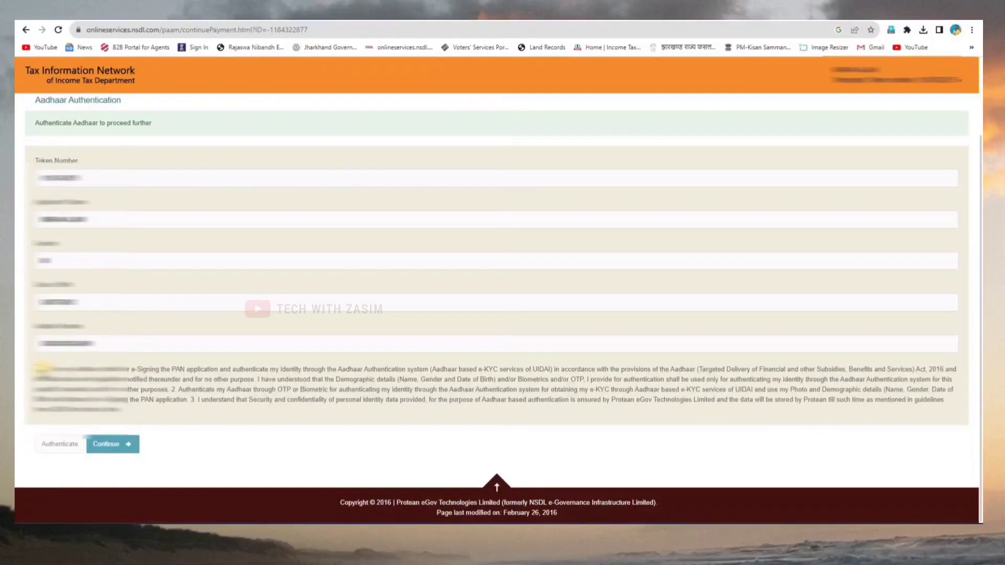
left_click(38, 369)
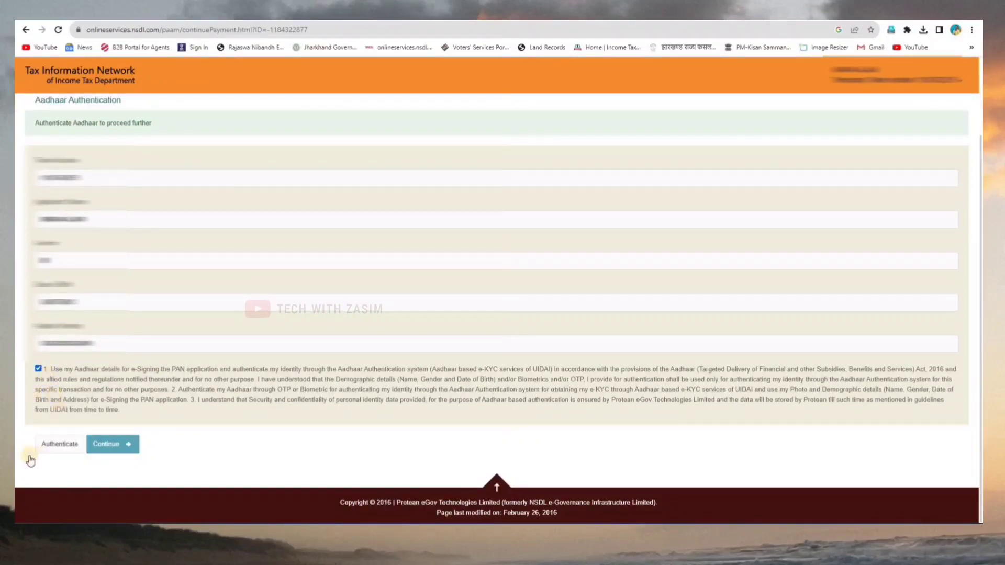
left_click(60, 450)
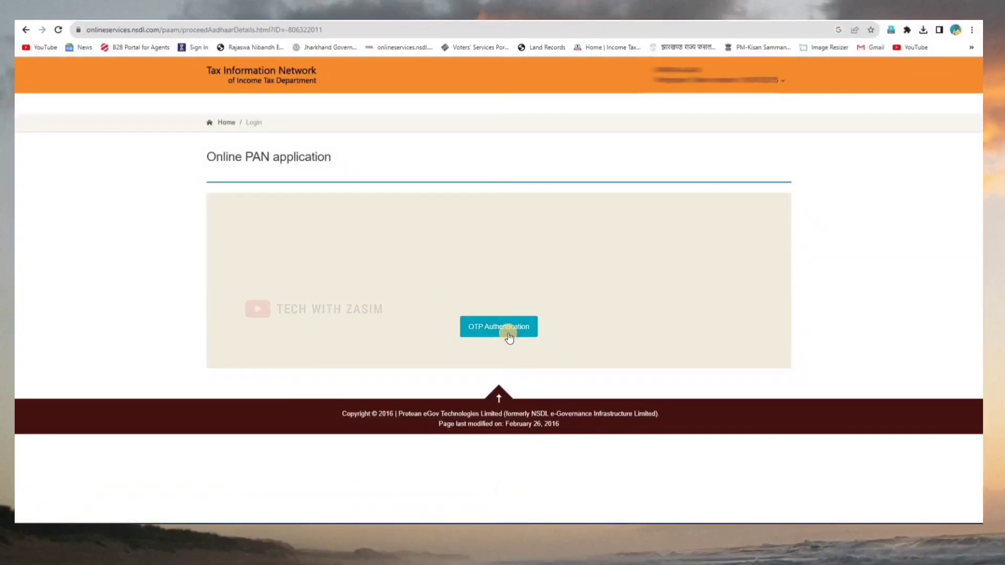
- Request OTP authentication, enter and submit the received Aadhaar OTP, and continue with eSign
left_click(506, 331)
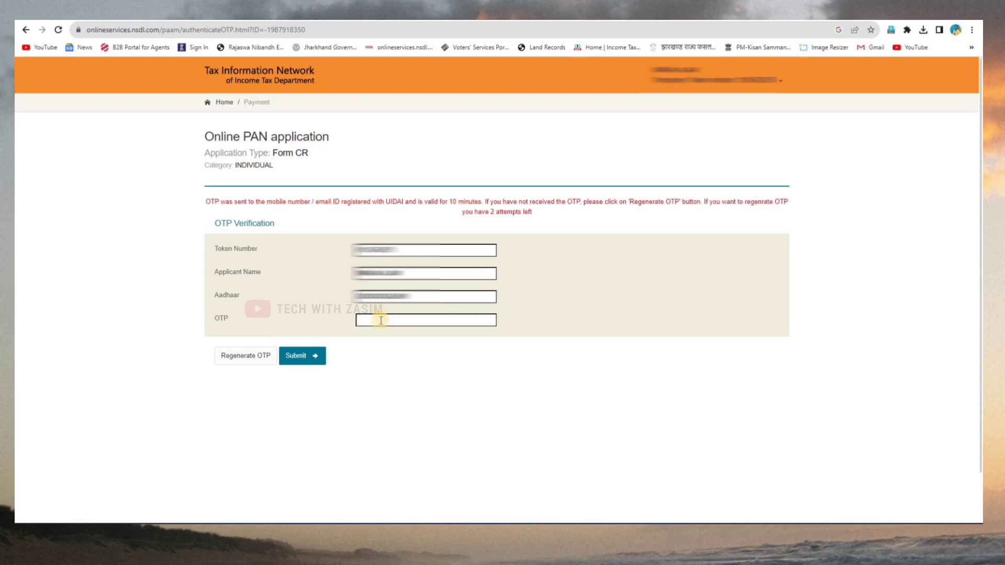
left_click(311, 355)
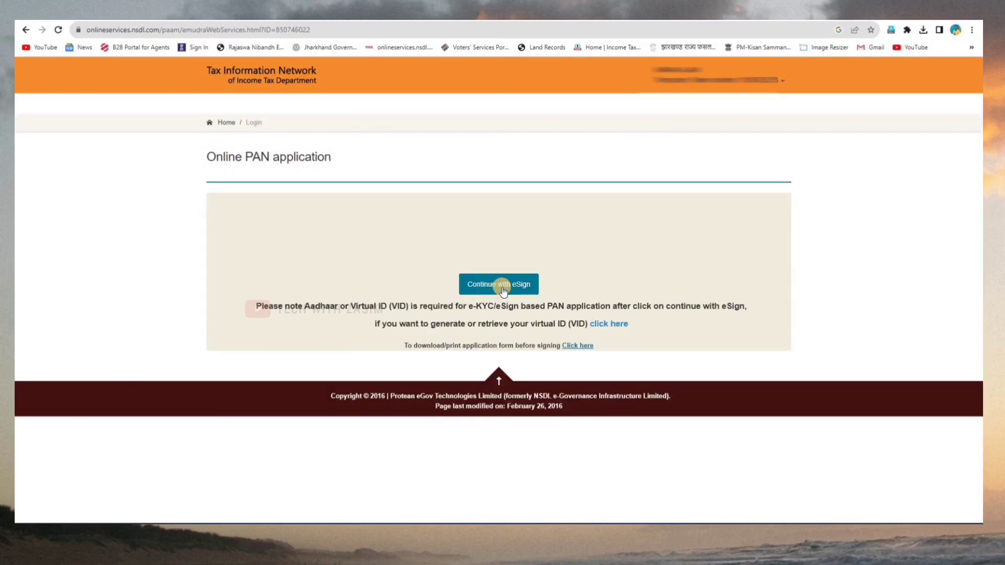
left_click(501, 286)
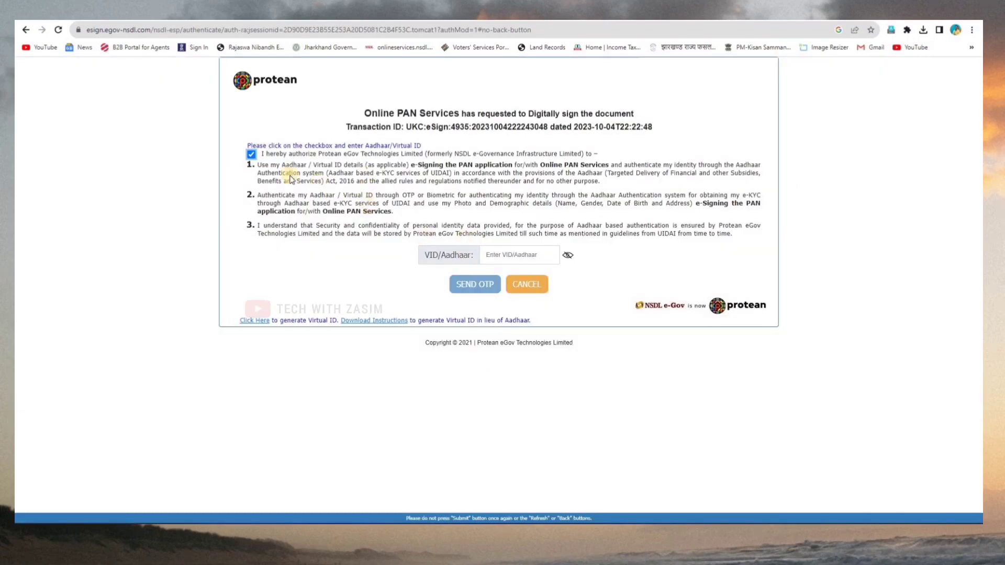
- Keep the authorization for Protean to e-sign ticked, enter the applicant's Aadhaar number and send the OTP
left_click(257, 157)
left_click(251, 154)
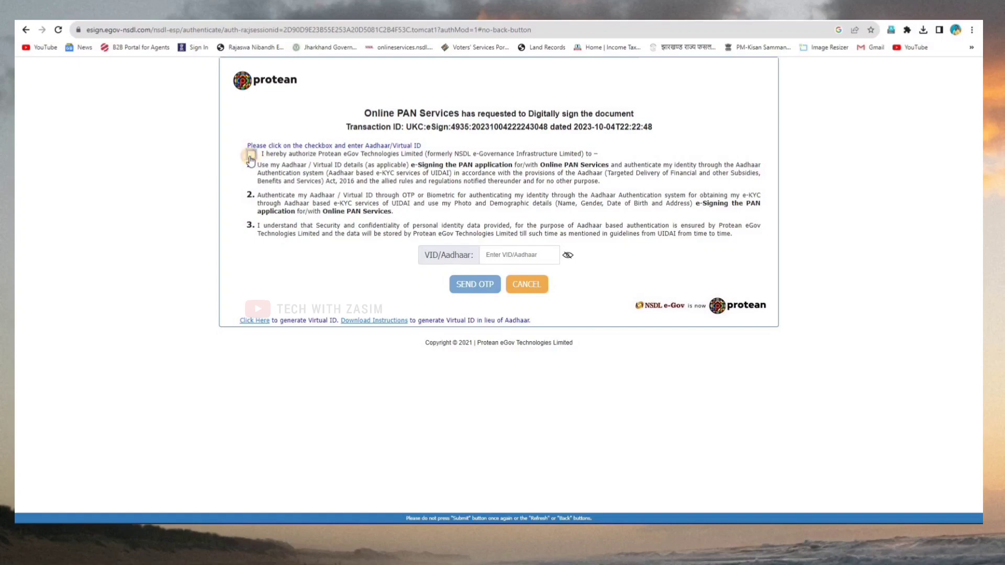
left_click(495, 257)
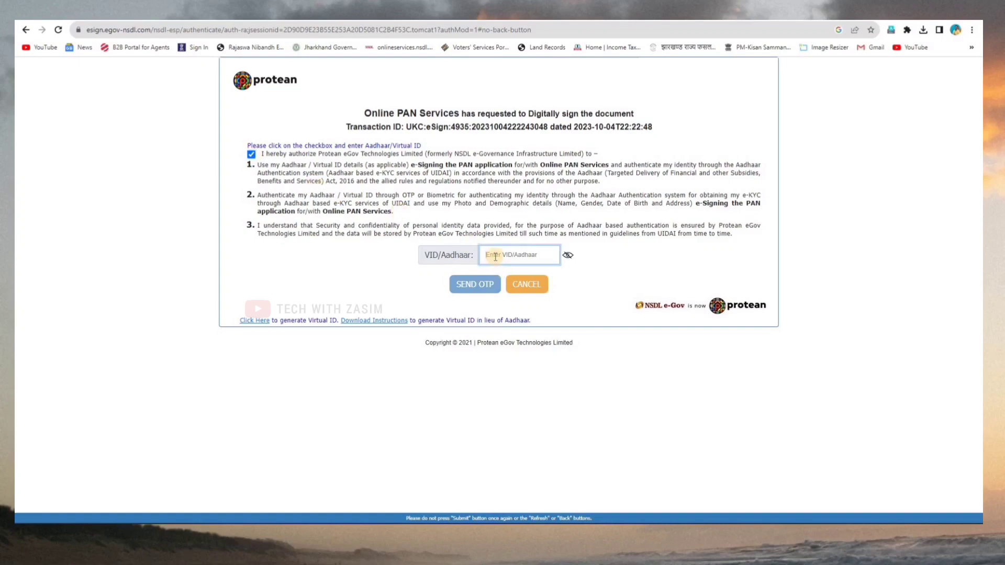
left_click(475, 284)
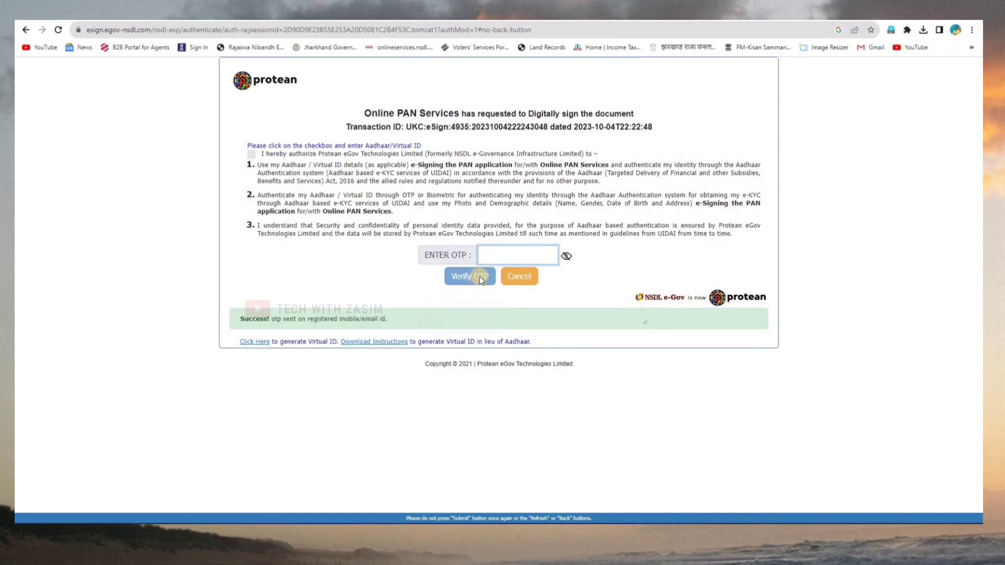
- Enter the received eSign OTP and verify it to digitally sign the PAN application
left_click(492, 254)
left_click(468, 283)
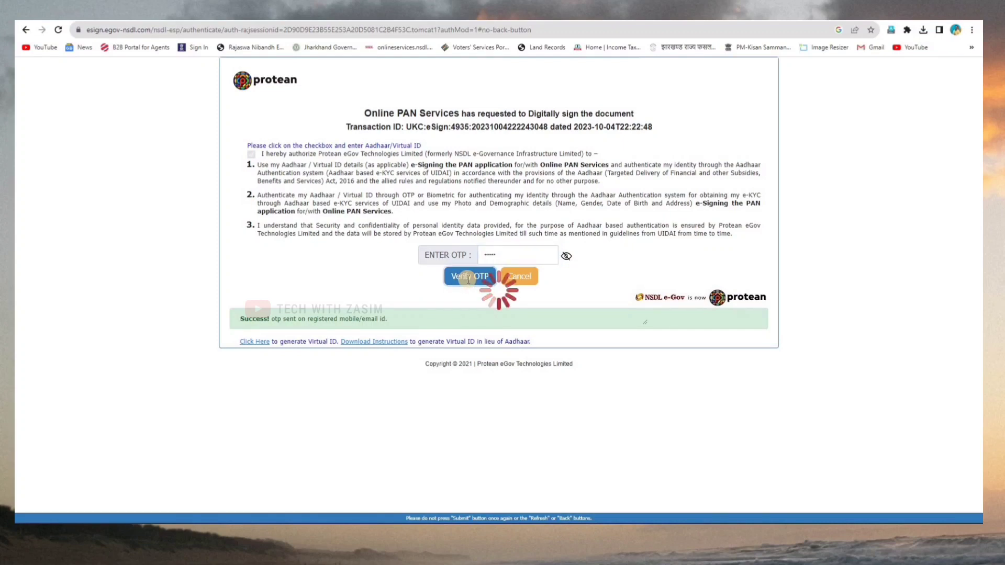